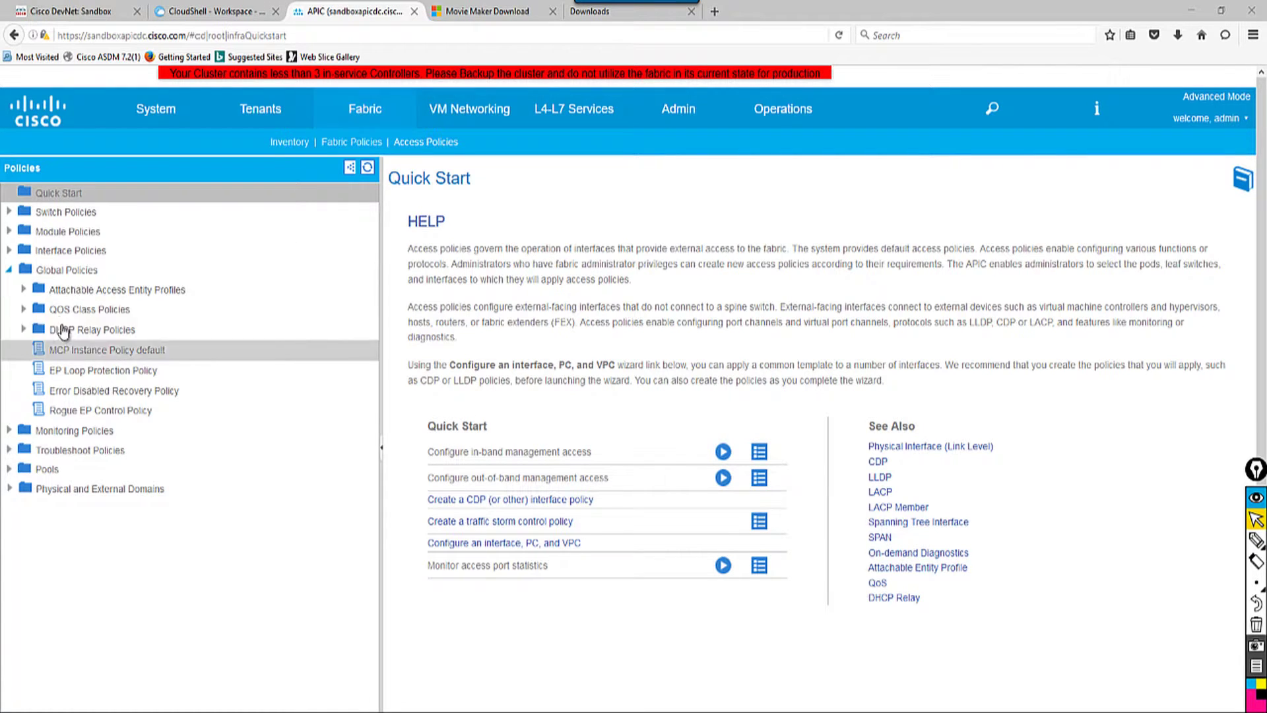
Collapse Global Policies, then go from System back to the Fabric Access Policies Quick Start page.
{"action": "left_click", "coordinate": [9, 271]}
{"action": "left_click", "coordinate": [163, 116]}
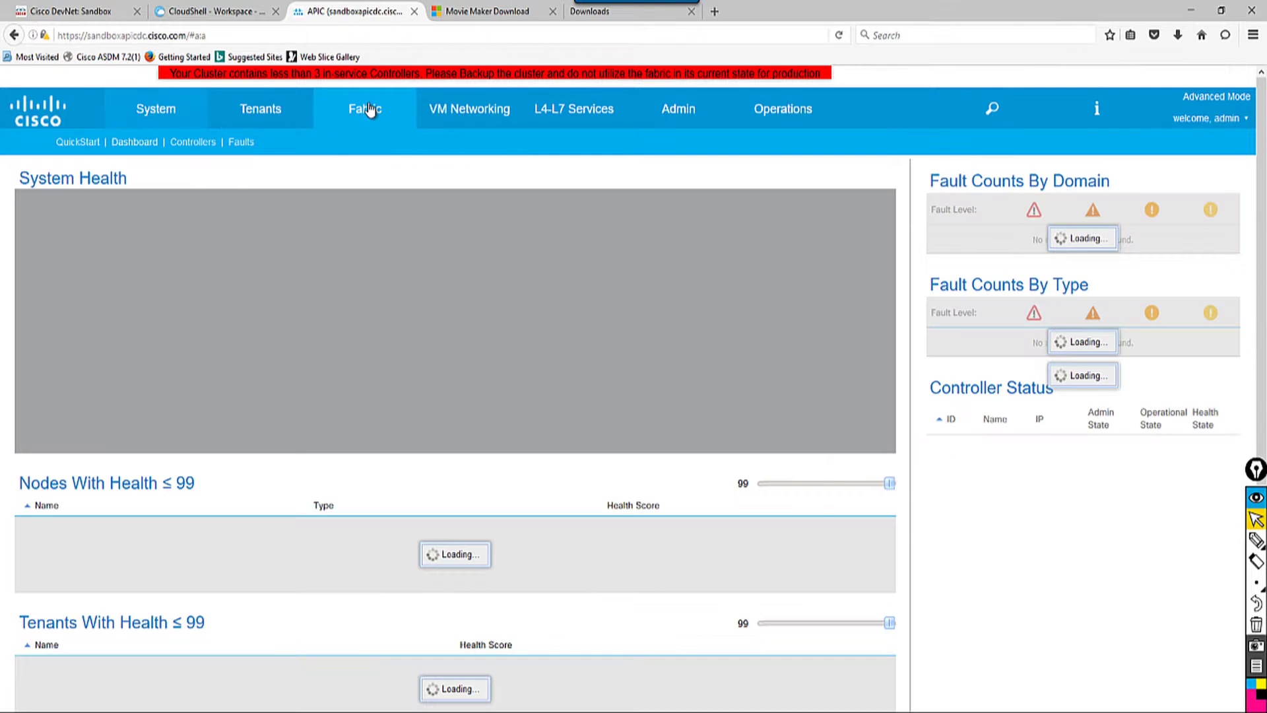
{"action": "left_click", "coordinate": [370, 111]}
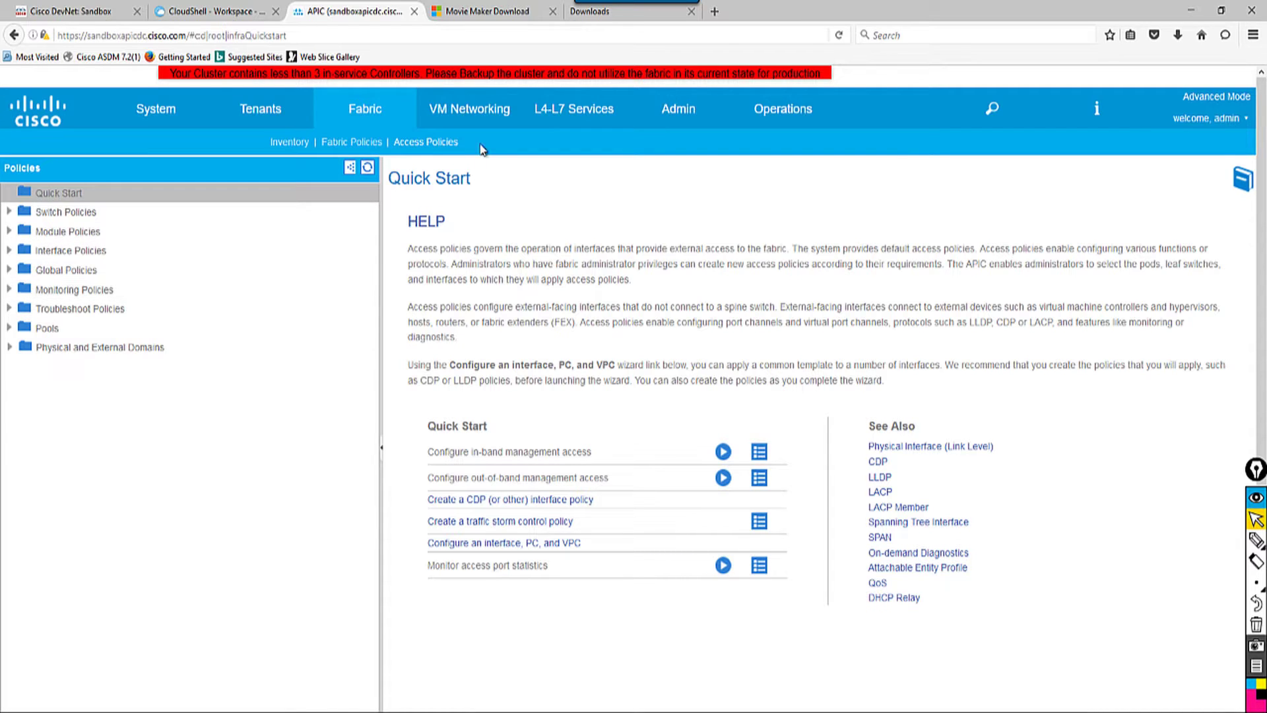
Expand Global Policies to list its policy types and open the 'welcome, admin' dropdown.
{"action": "left_click", "coordinate": [9, 269]}
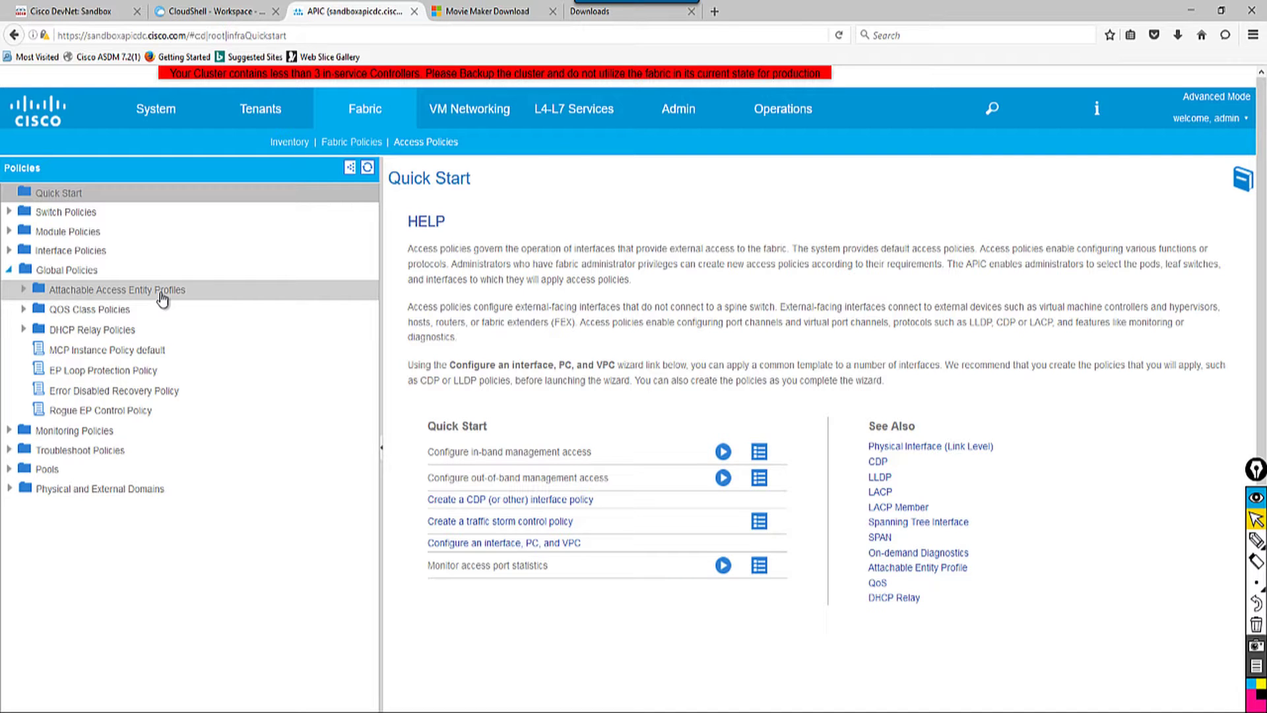
{"action": "left_click", "coordinate": [1233, 125]}
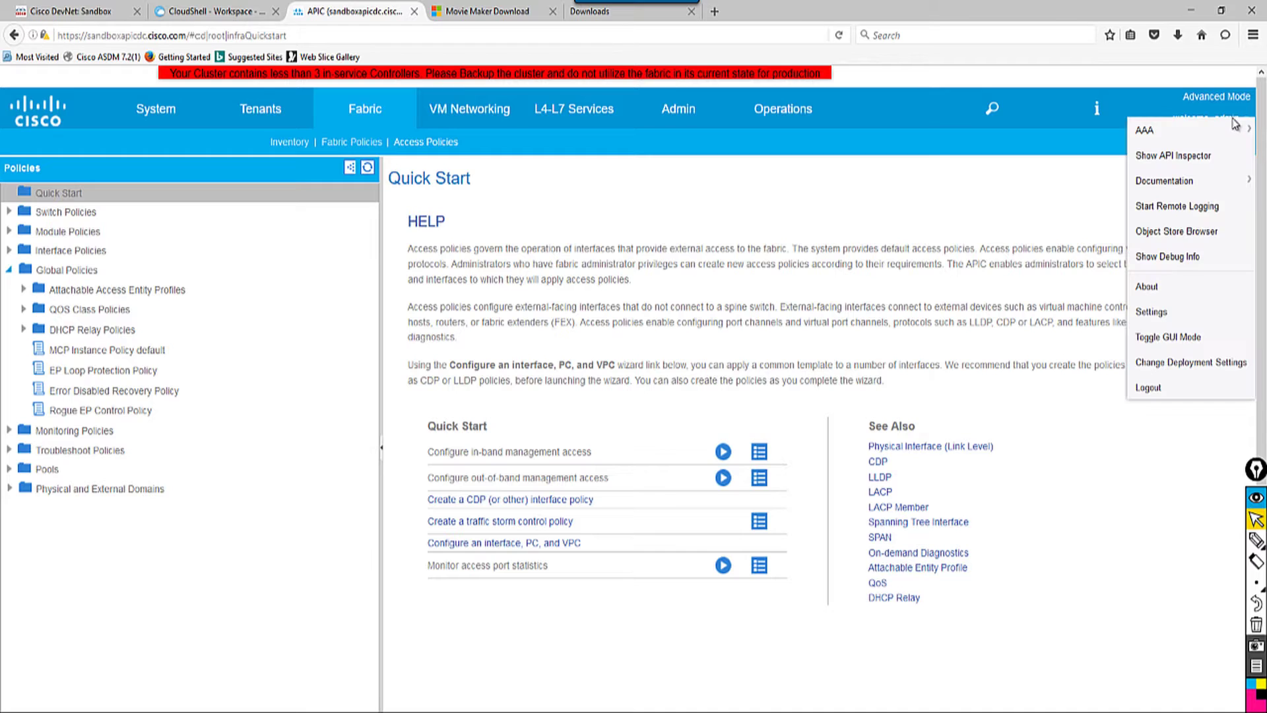
Launch Show API Inspector from the admin menu and maximize its window over the System dashboard.
{"action": "left_click", "coordinate": [1198, 168]}
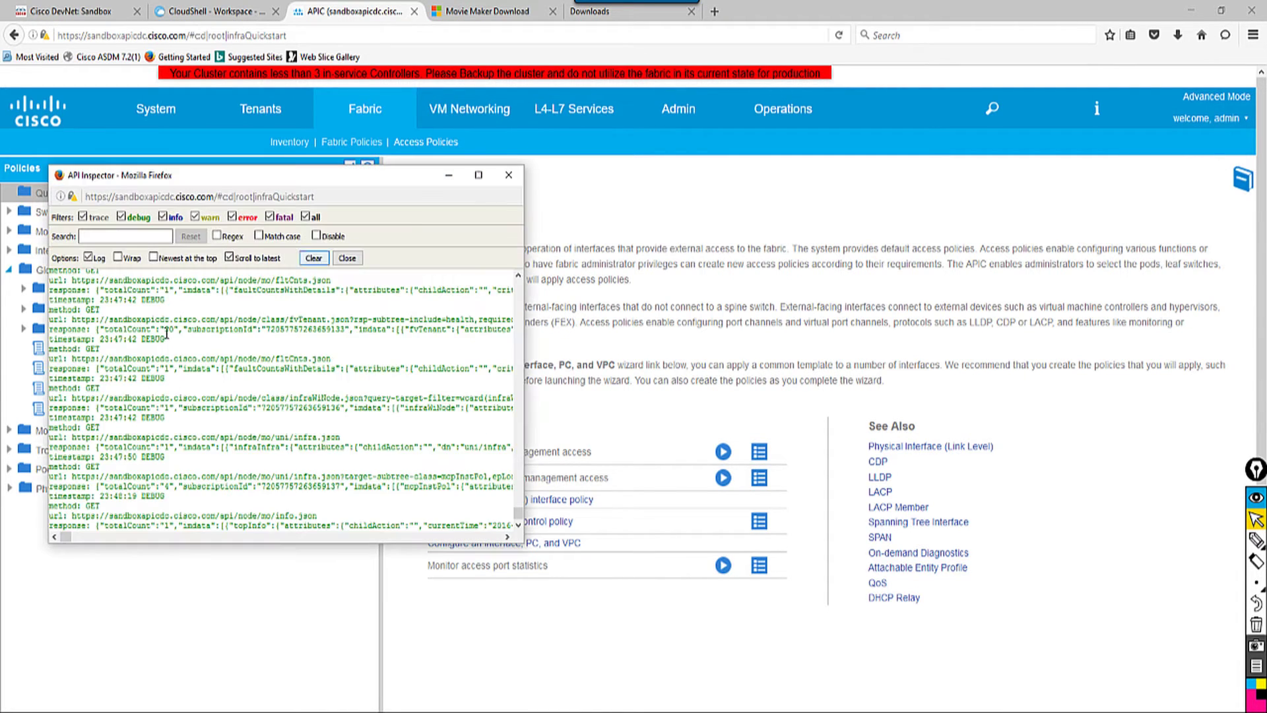
{"action": "left_click", "coordinate": [157, 113]}
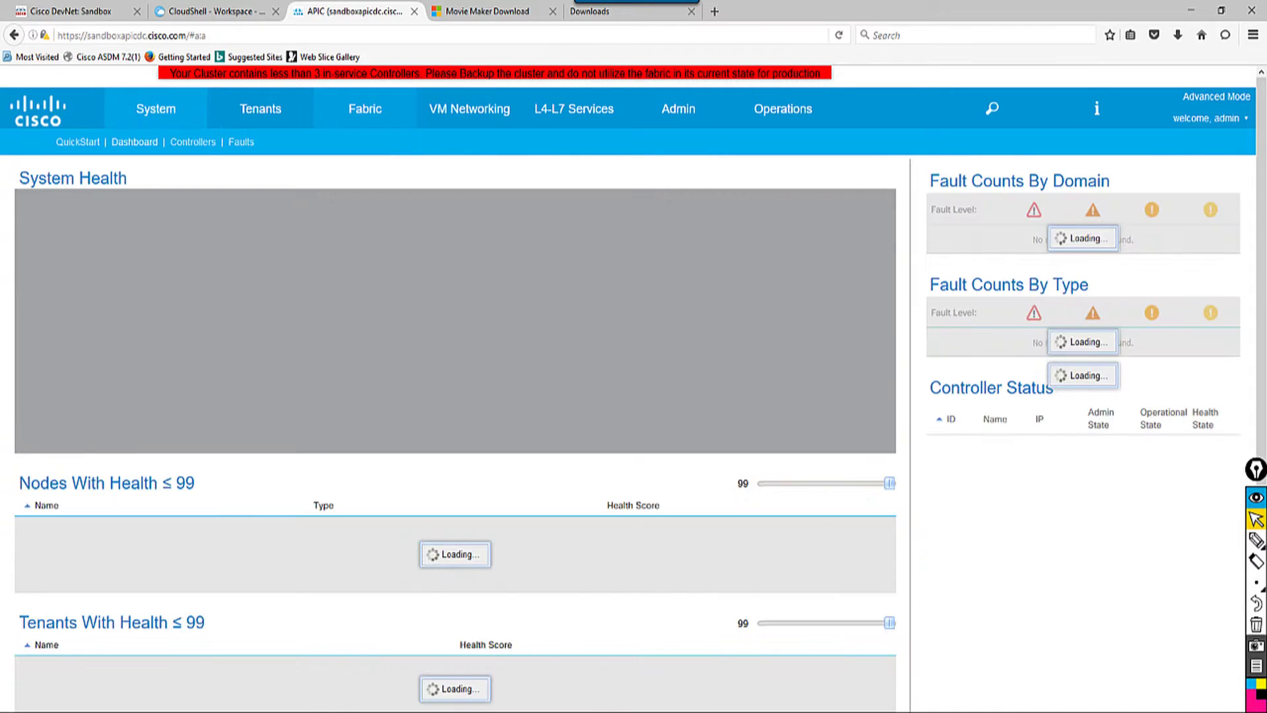
{"action": "mouse_move", "coordinate": [457, 708]}
{"action": "left_click", "coordinate": [540, 673]}
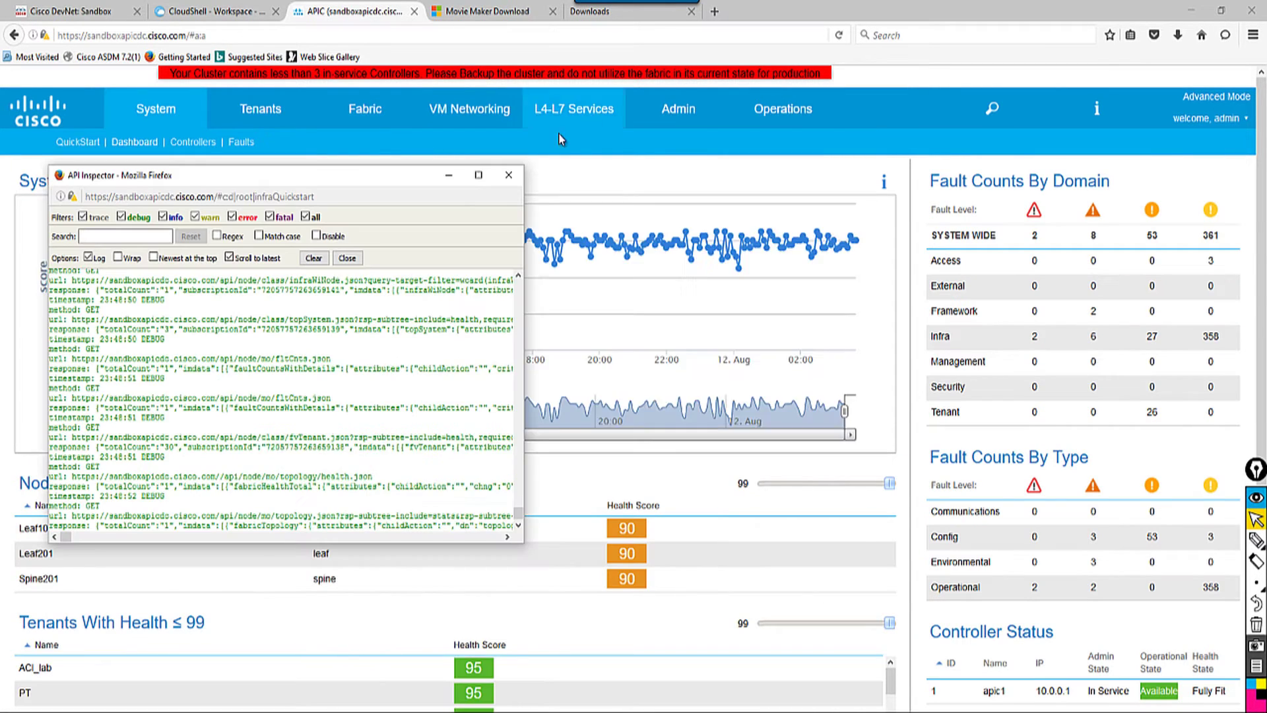
{"action": "left_click", "coordinate": [479, 176]}
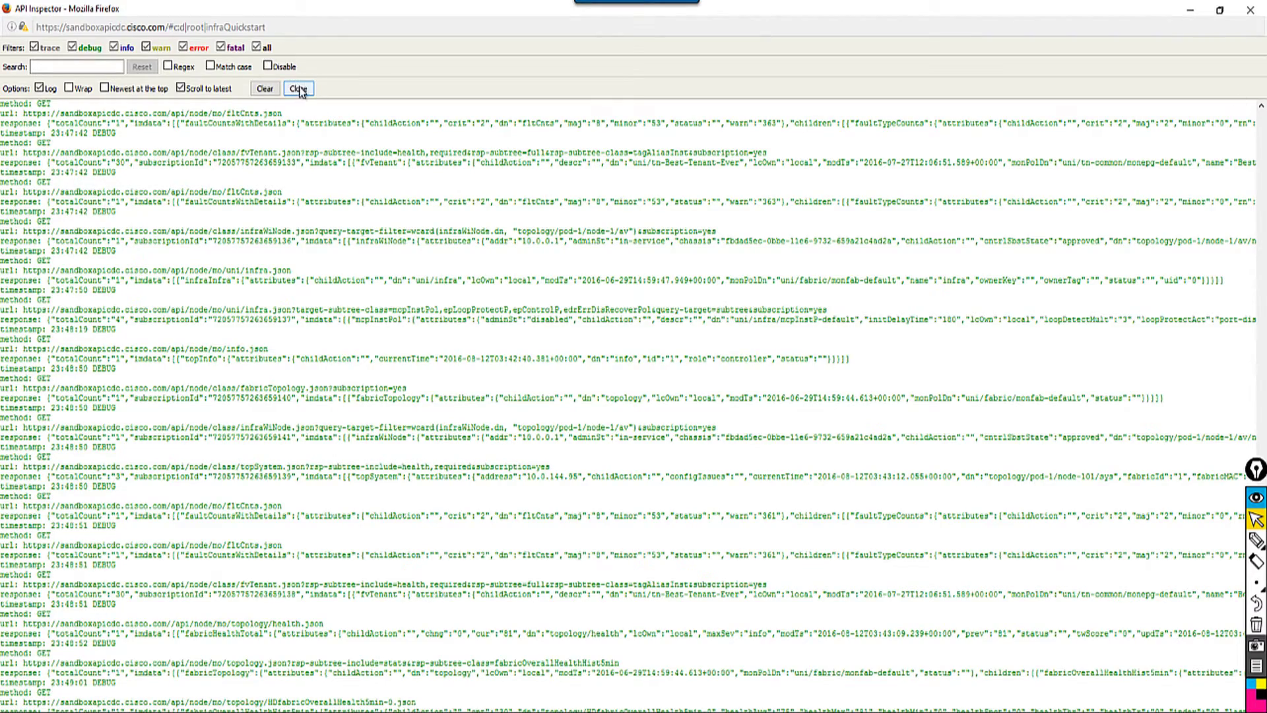
Dismiss the API Inspector window to get back to the System dashboard showing health 81.
{"action": "scroll", "coordinate": [563, 391], "scroll_direction": "up", "scroll_amount": 15}
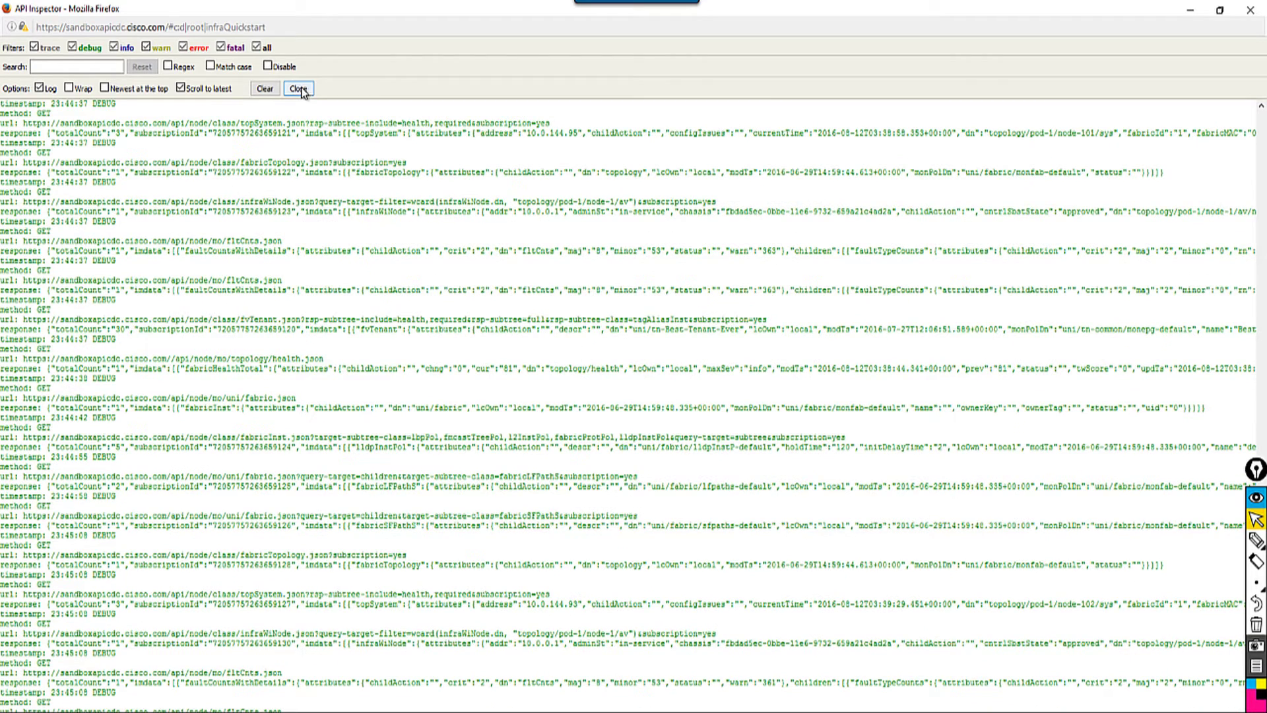
{"action": "left_click", "coordinate": [298, 88]}
{"action": "mouse_move", "coordinate": [321, 279]}
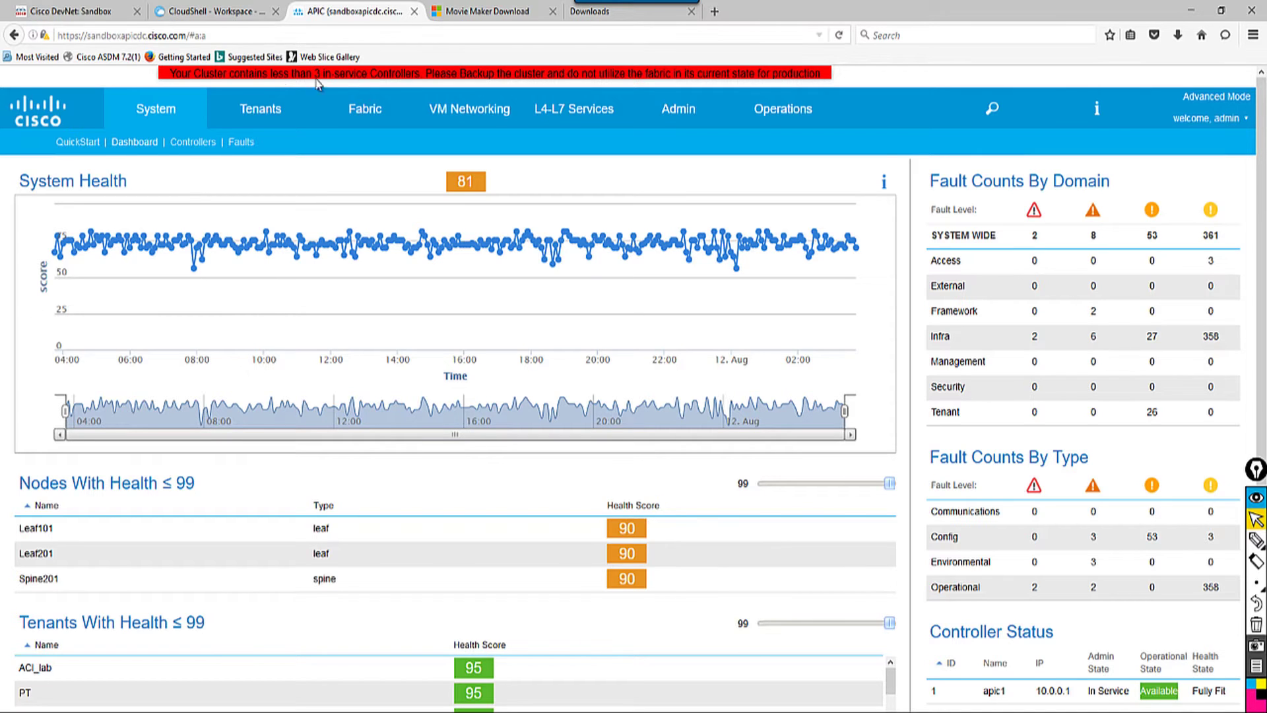
{"action": "left_click", "coordinate": [262, 114]}
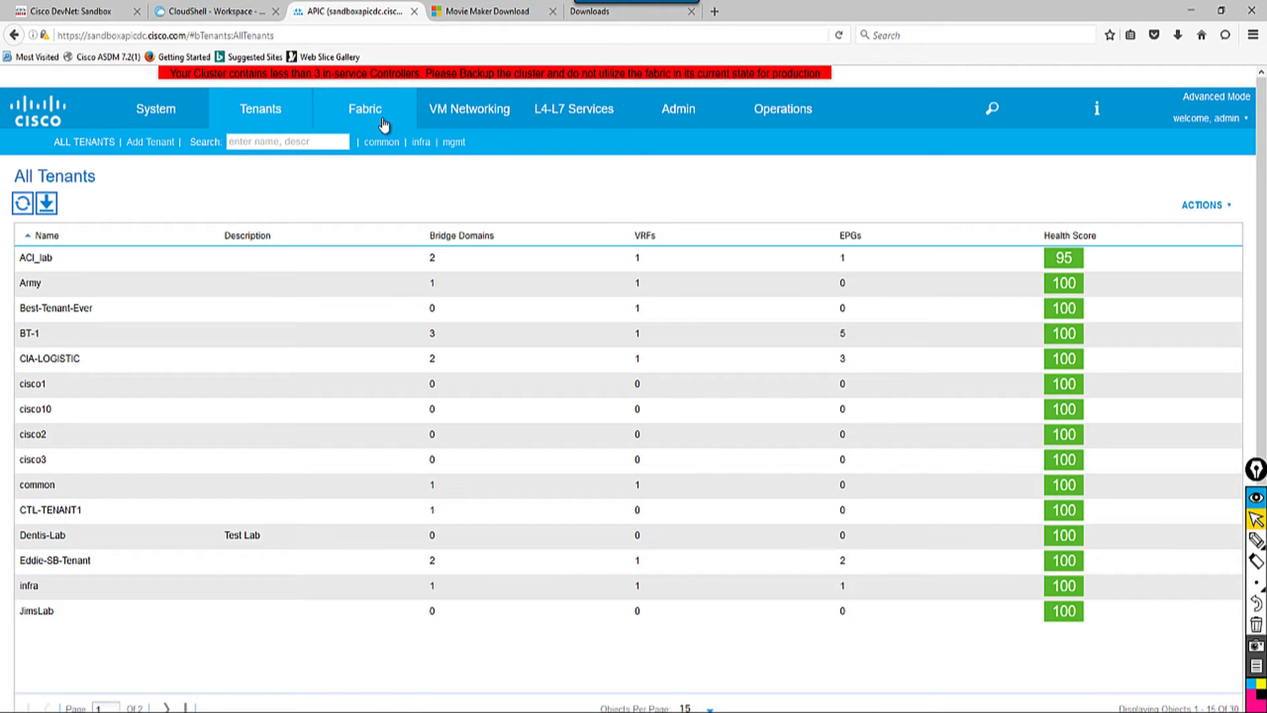
{"action": "left_click", "coordinate": [180, 112]}
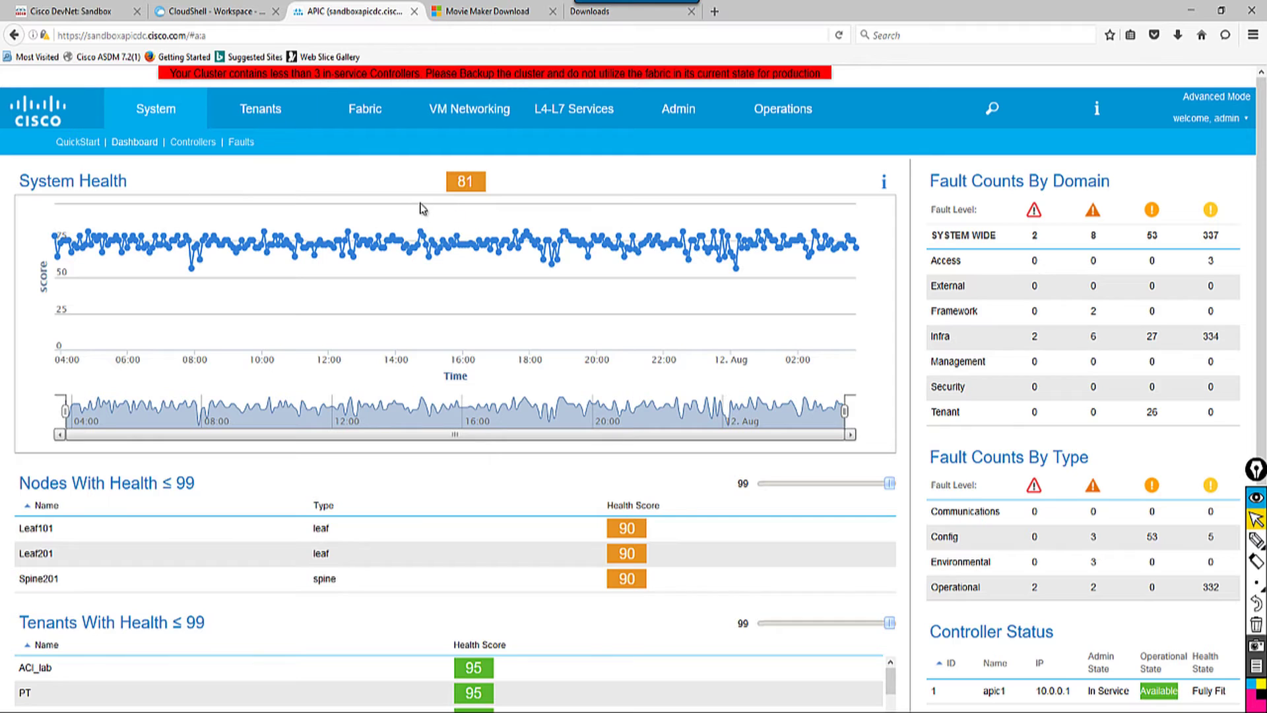
Select Fabric > Access Policies > Global Policies > Attachable Access Entity Profiles and show its Actions menu.
{"action": "left_click", "coordinate": [369, 126]}
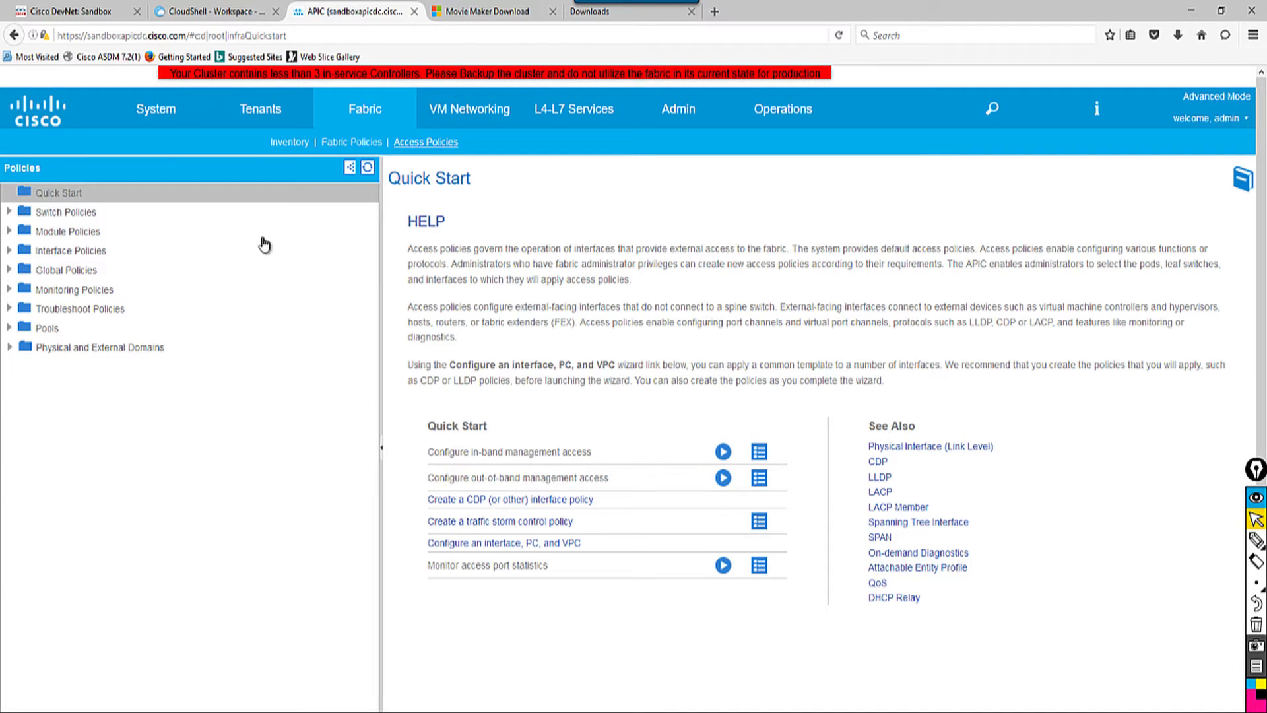
{"action": "left_click", "coordinate": [8, 270]}
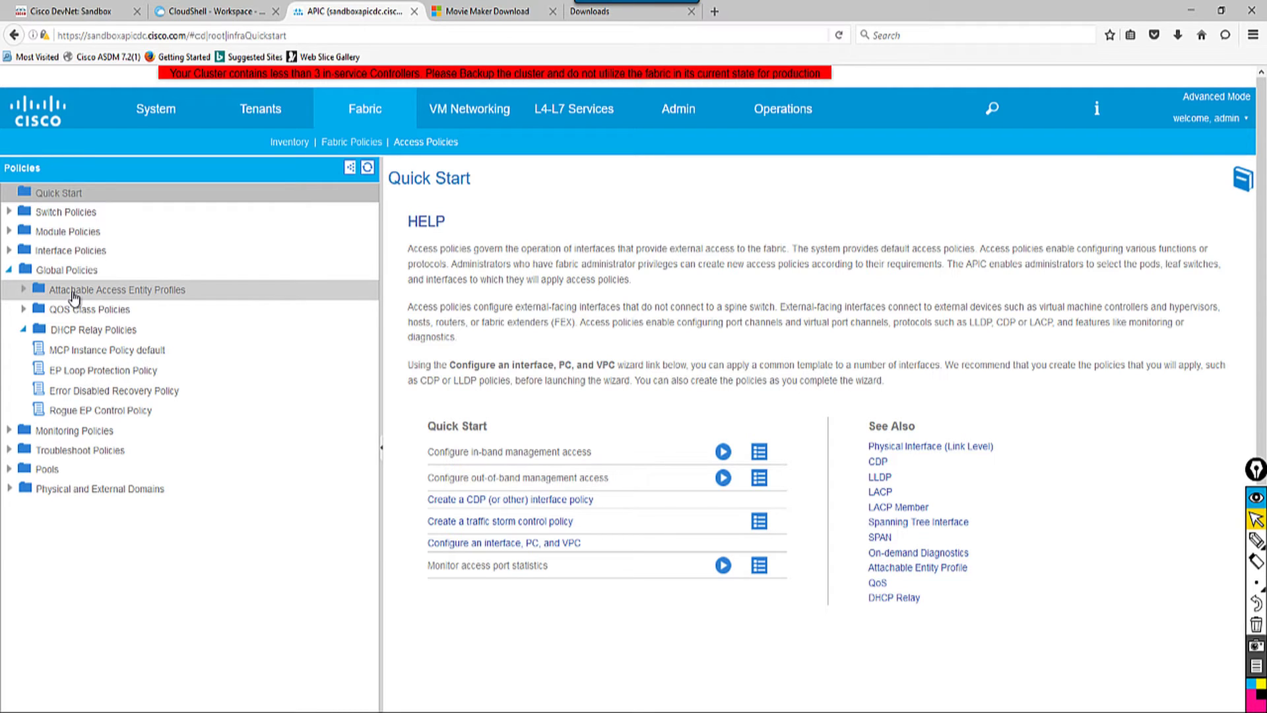
{"action": "left_click", "coordinate": [74, 294]}
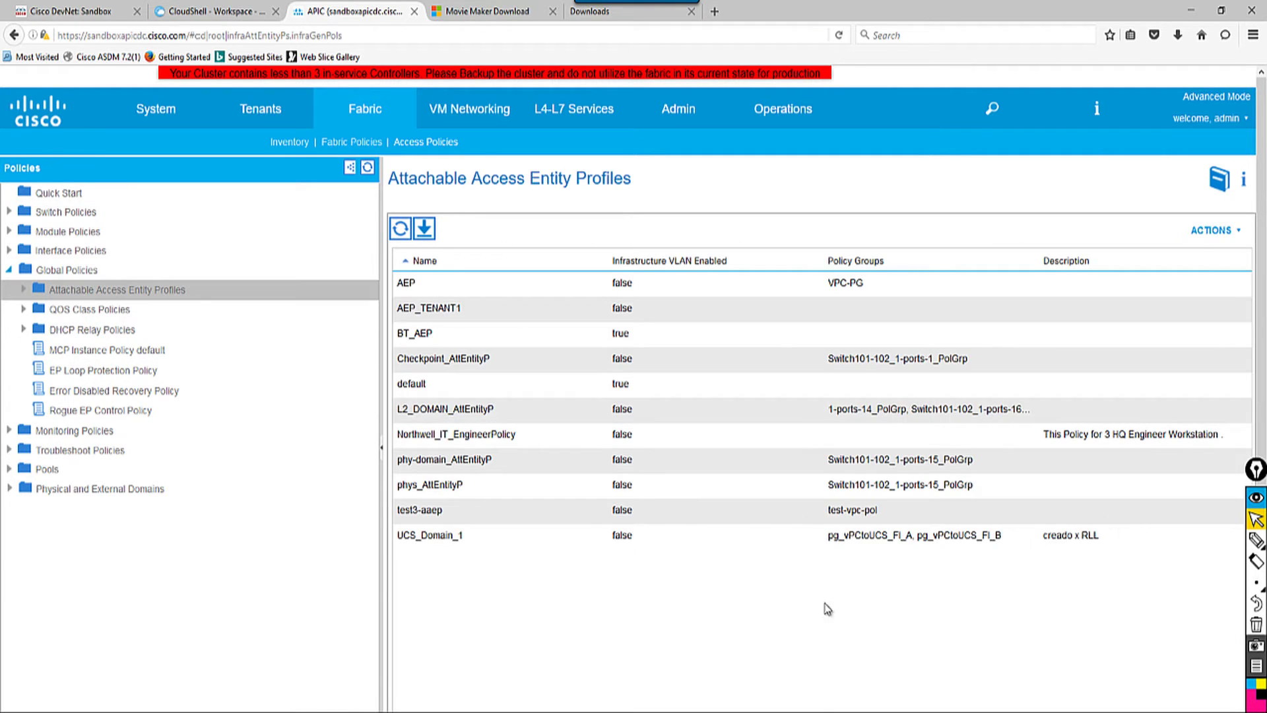
{"action": "left_click", "coordinate": [1235, 235]}
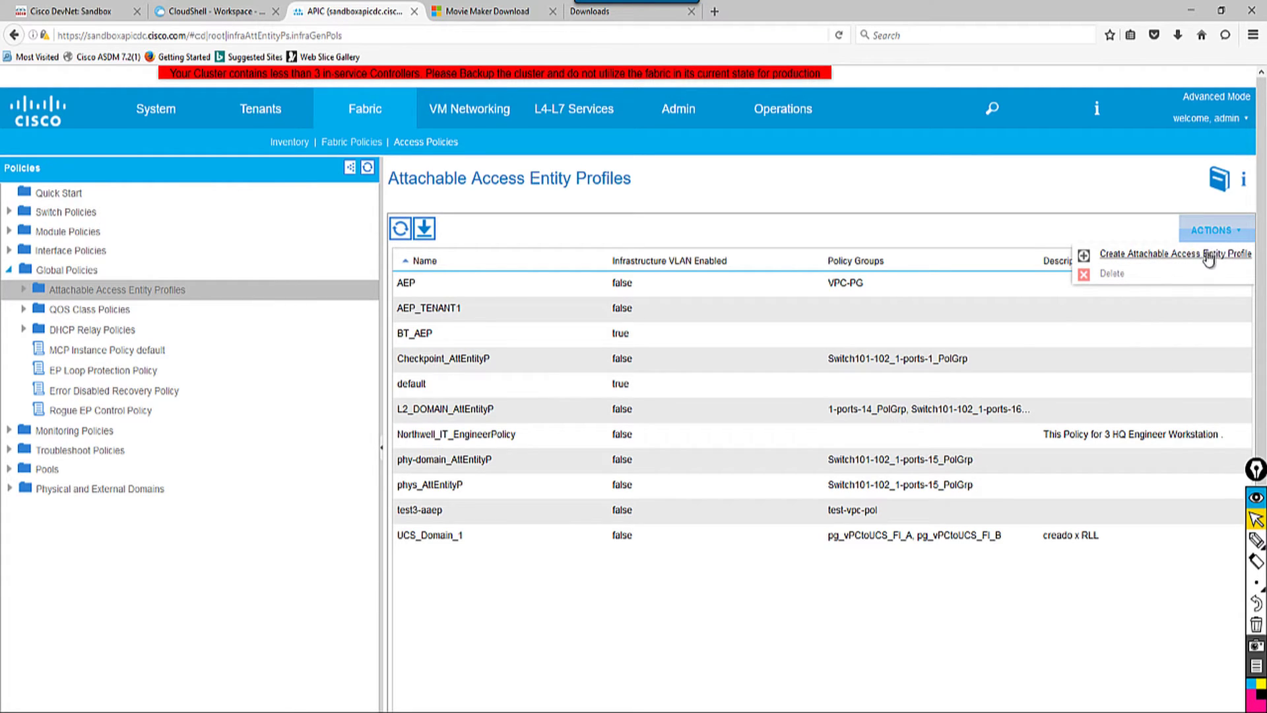
Start a new Attachable Access Entity Profile and enter IT_DEPAT as its name.
{"action": "left_click", "coordinate": [1207, 257]}
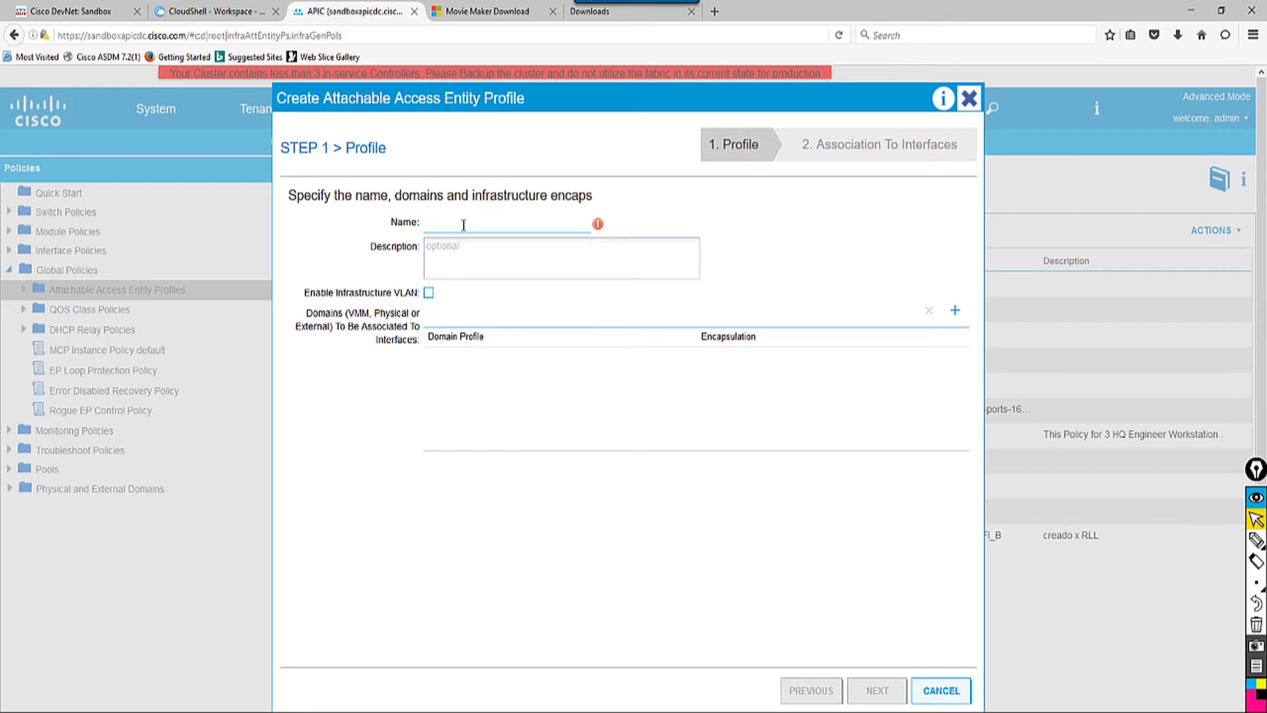
{"action": "type", "text": "E"}
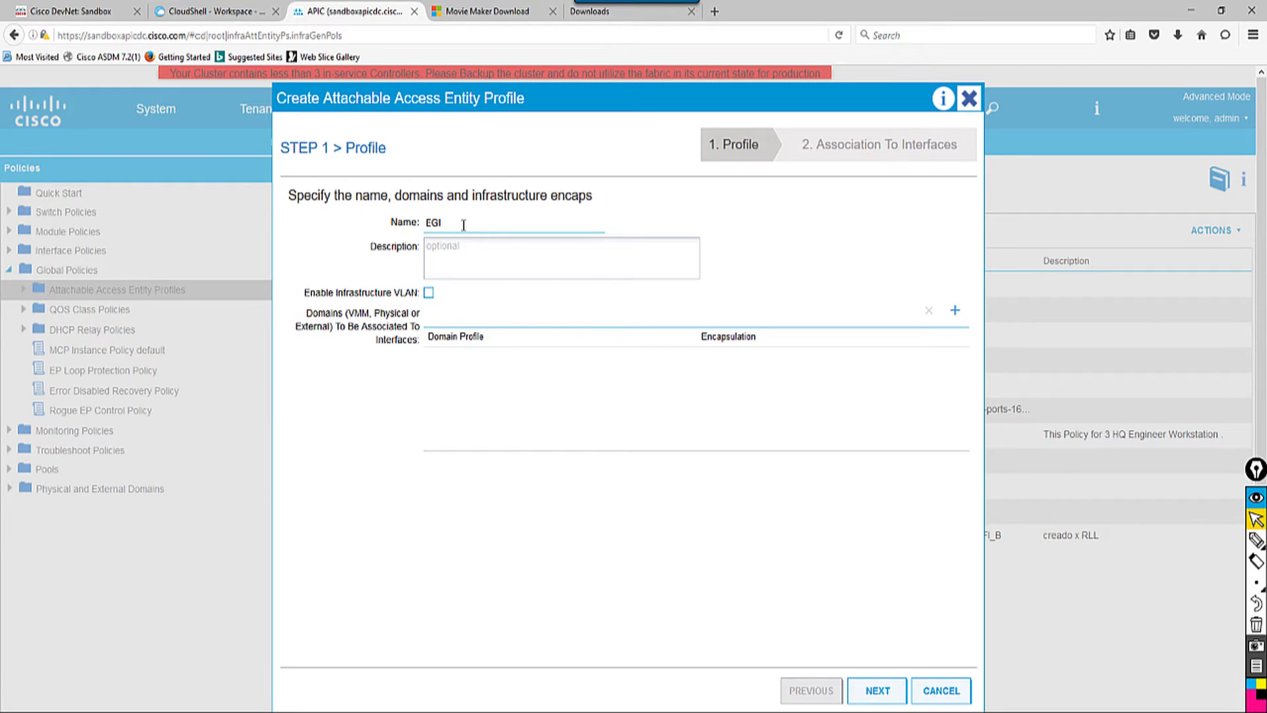
{"action": "key", "text": "BackSpace"}
{"action": "type", "text": "I"}
{"action": "key", "text": "BackSpace"}
{"action": "type", "text": "IT_DEPARTME"}
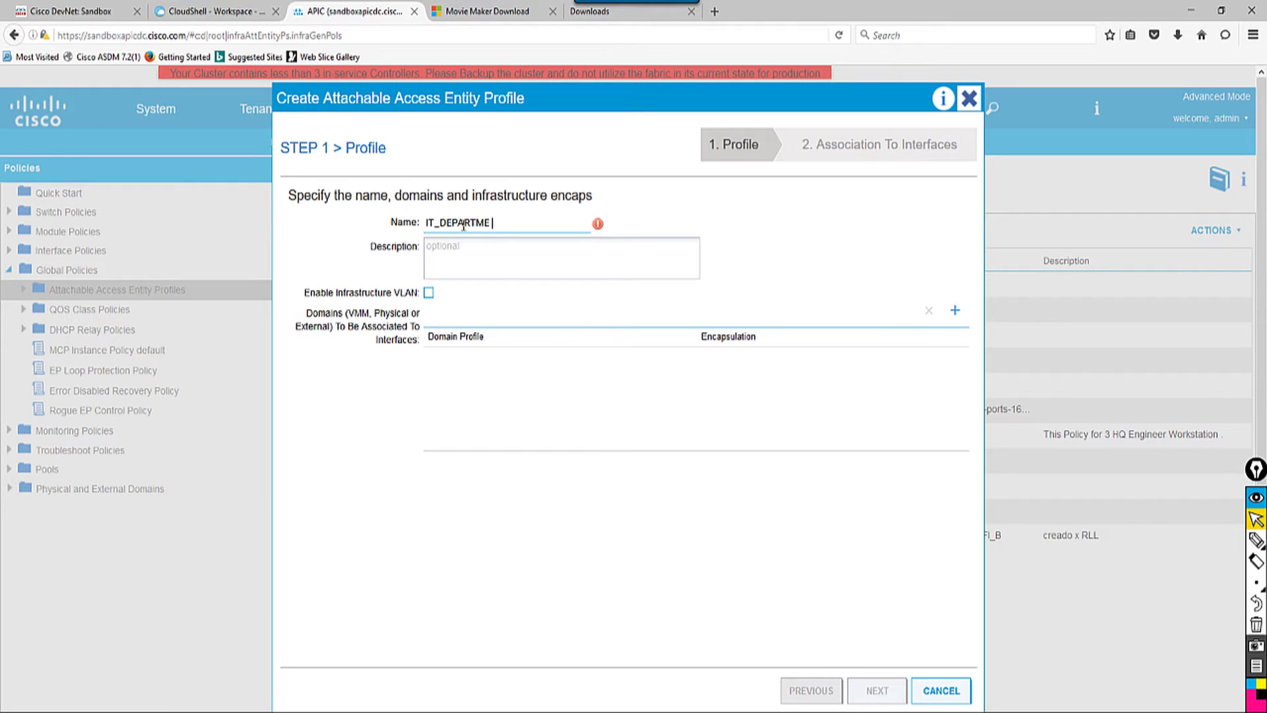
{"action": "key", "text": "BackSpace"}
{"action": "key", "text": "BackSpace"}
{"action": "key", "text": "BackSpace"}
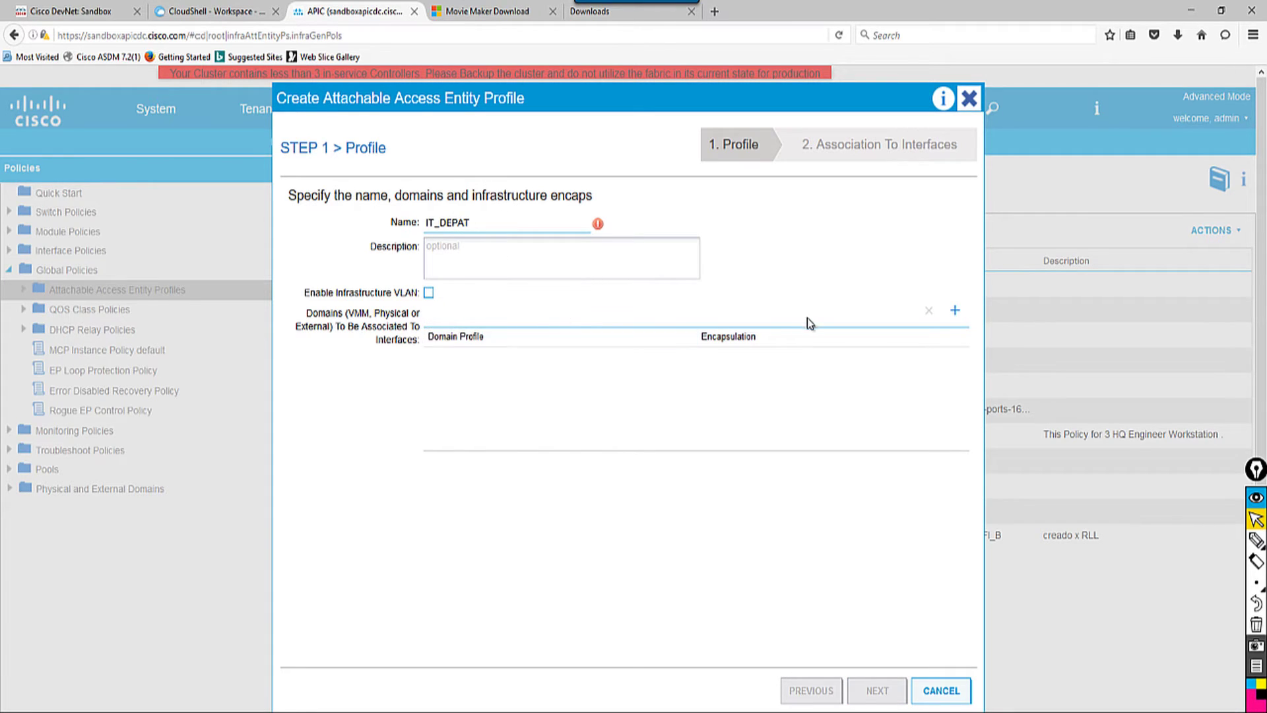
Add a domain row to the profile without choosing a domain yet.
{"action": "left_click", "coordinate": [953, 313]}
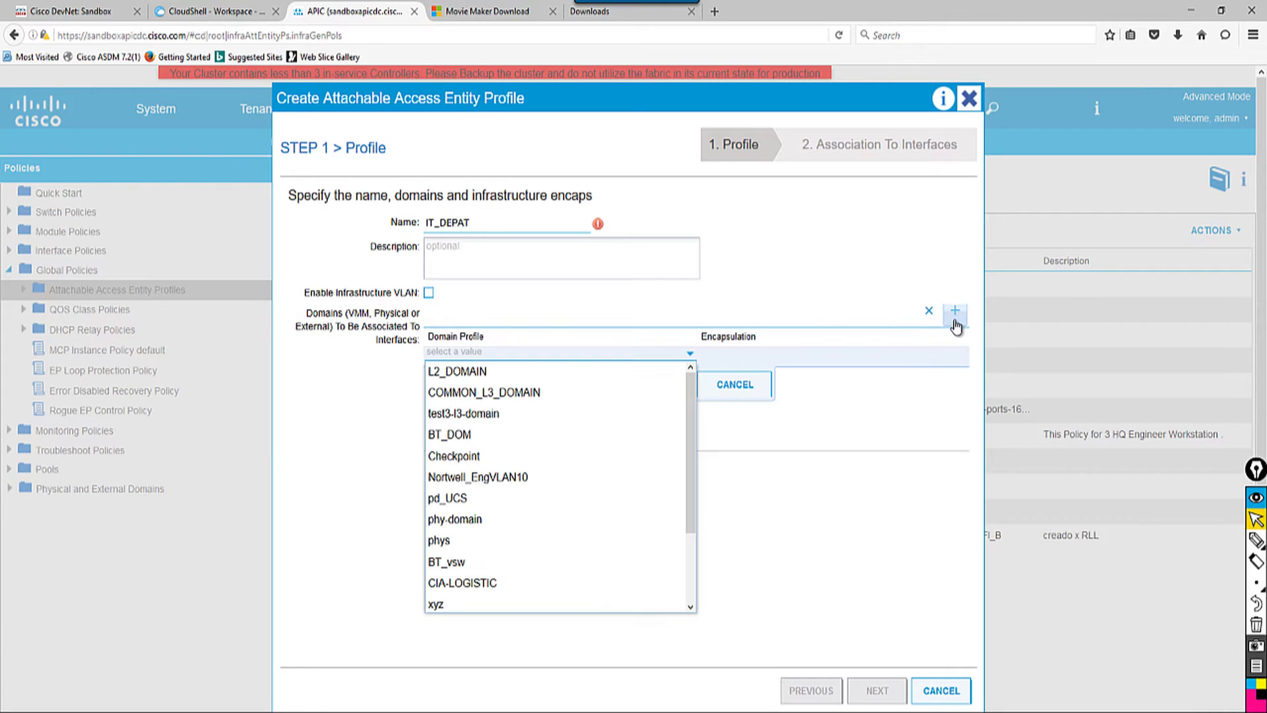
{"action": "left_click", "coordinate": [599, 227]}
{"action": "mouse_move", "coordinate": [599, 226]}
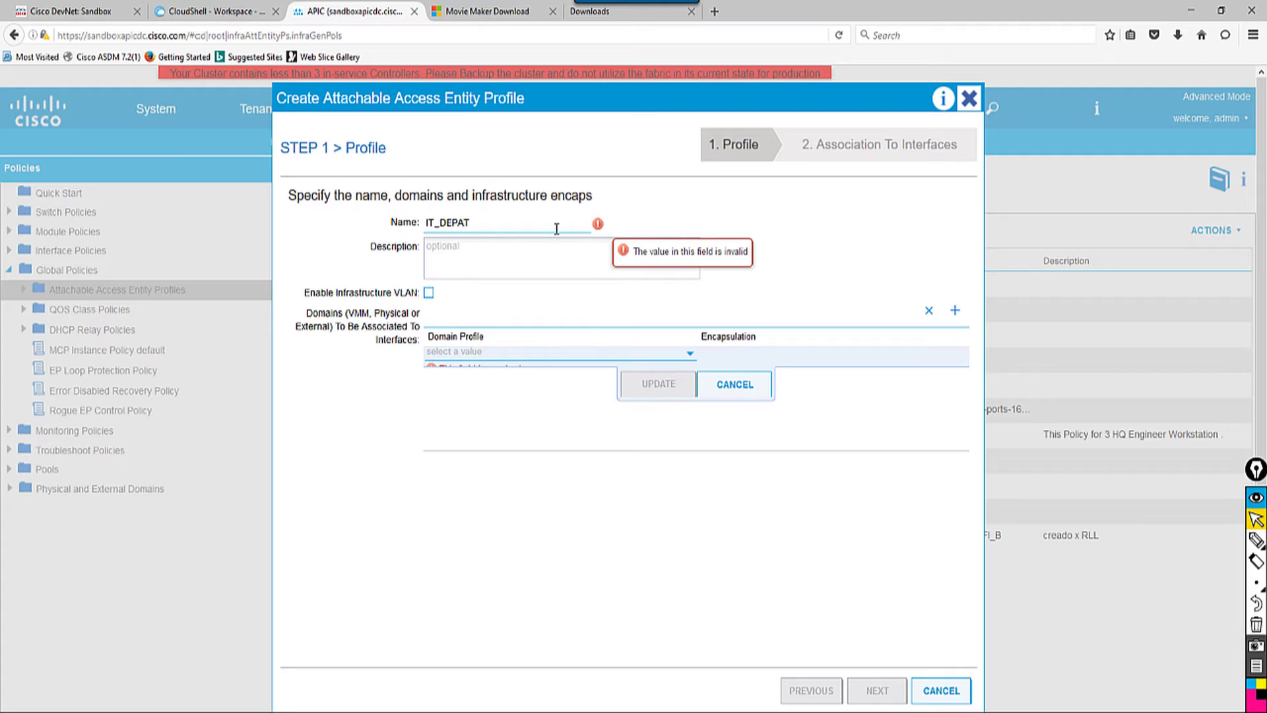
Trim the profile's name down to IT.
{"action": "left_click", "coordinate": [490, 223]}
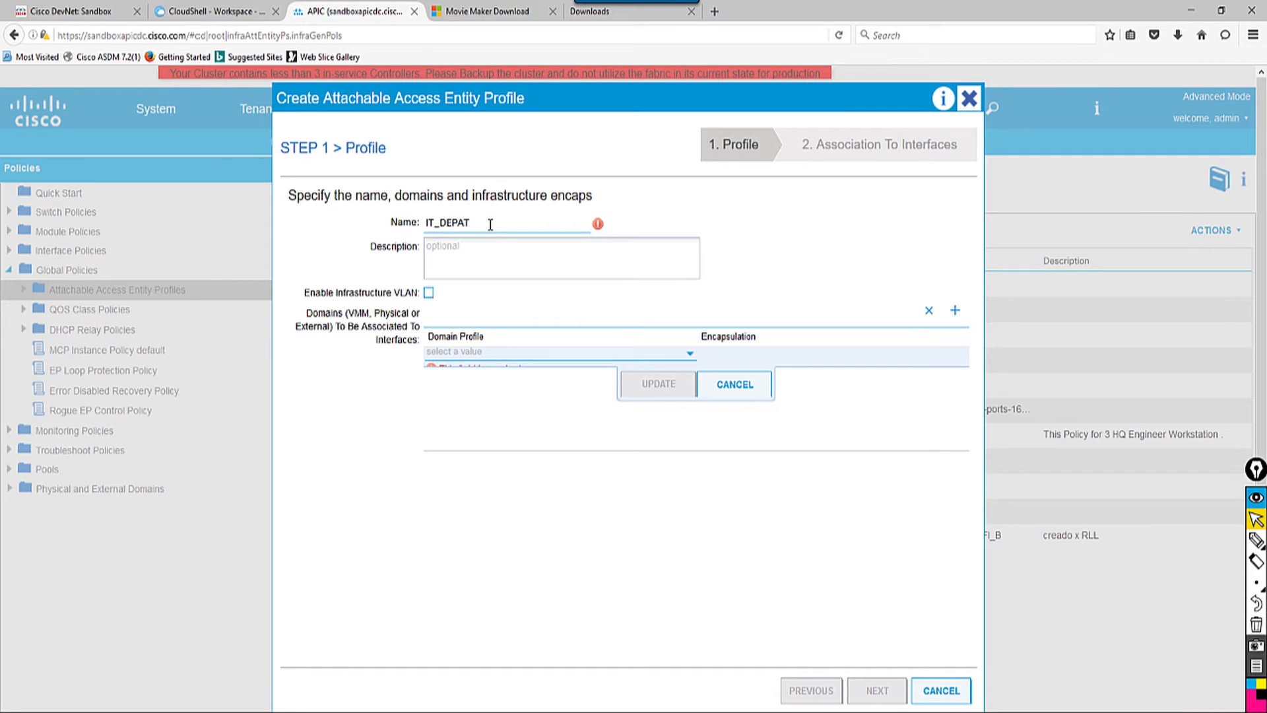
{"action": "key", "text": "BackSpace"}
{"action": "key", "text": "BackSpace"}
{"action": "key", "text": "BackSpace"}
{"action": "key", "text": "BackSpace"}
{"action": "key", "text": "BackSpace"}
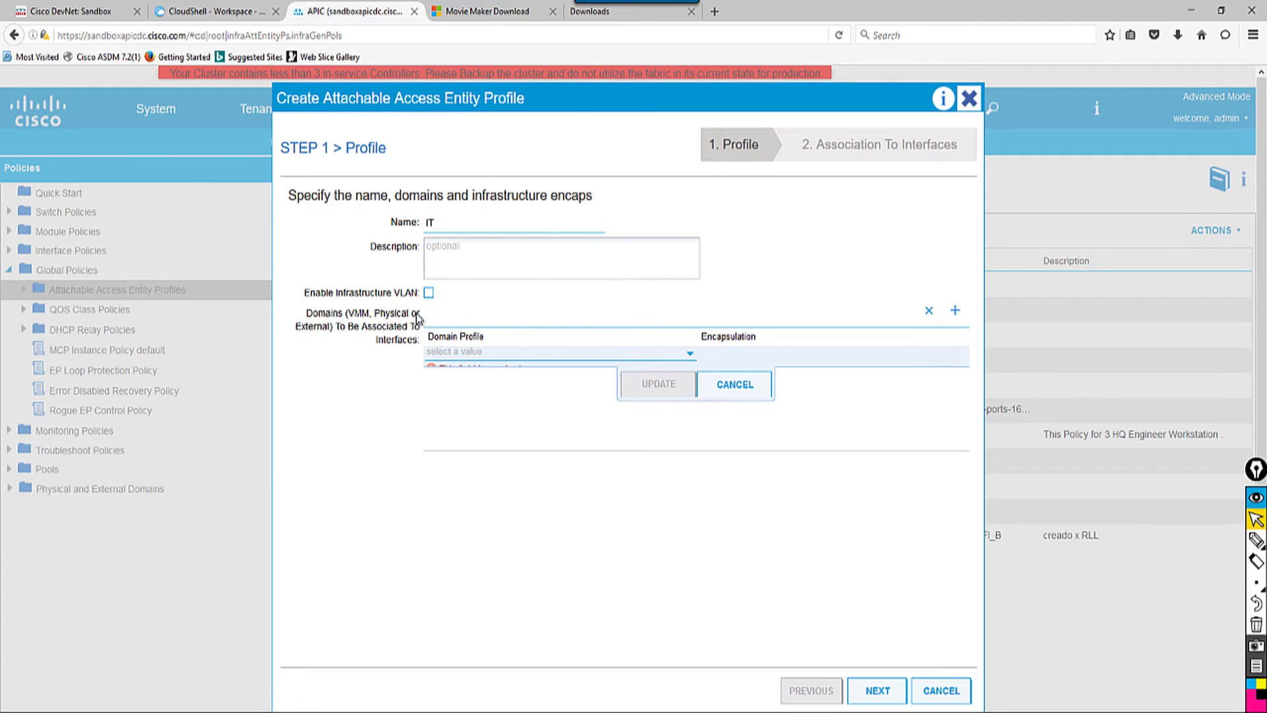
{"action": "left_click", "coordinate": [462, 258]}
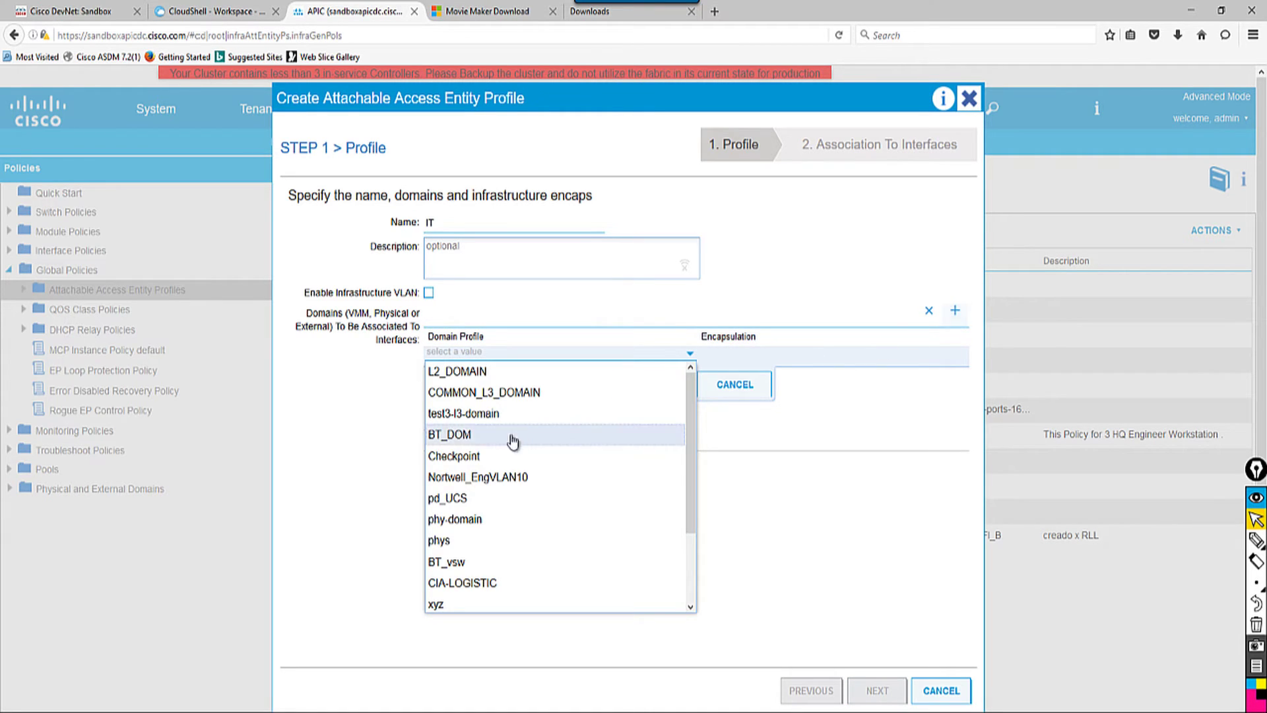
{"action": "scroll", "coordinate": [514, 439], "scroll_direction": "down", "scroll_amount": 3}
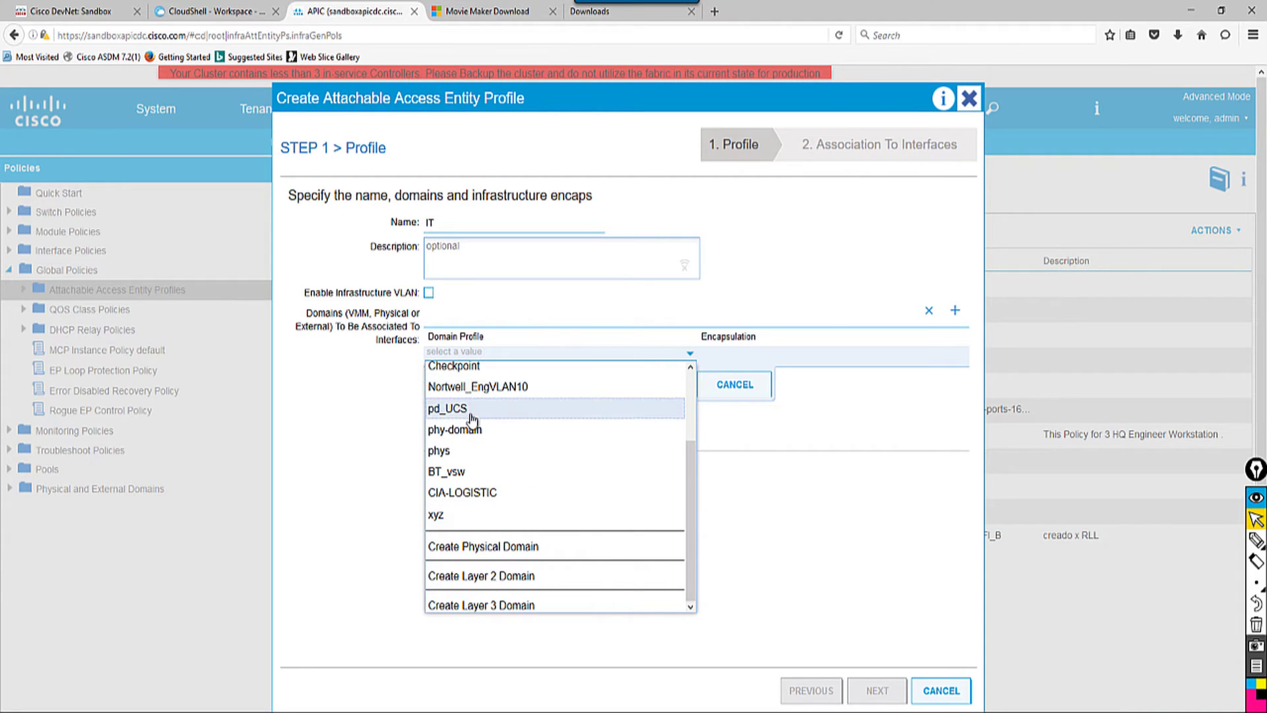
{"action": "scroll", "coordinate": [461, 373], "scroll_direction": "up", "scroll_amount": 3}
{"action": "scroll", "coordinate": [488, 416], "scroll_direction": "down", "scroll_amount": 3}
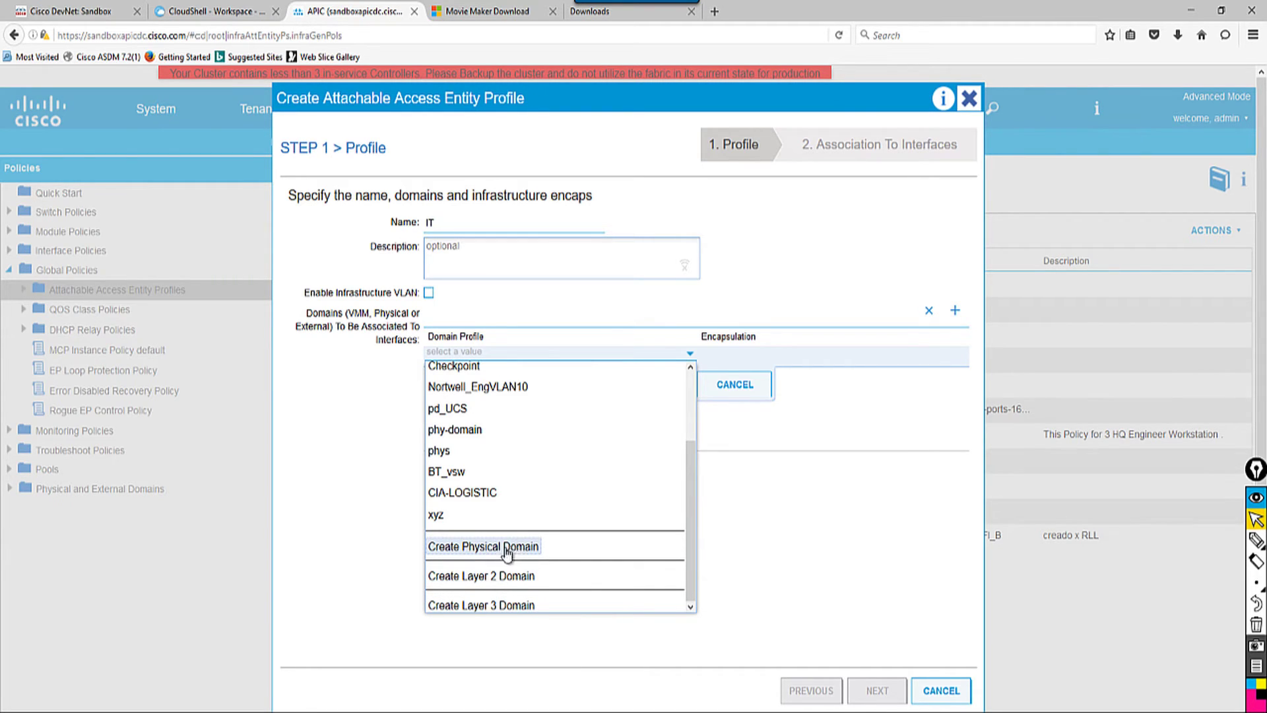
Choose Create Physical Domain and enter IT as the new domain's name.
{"action": "left_click", "coordinate": [467, 552]}
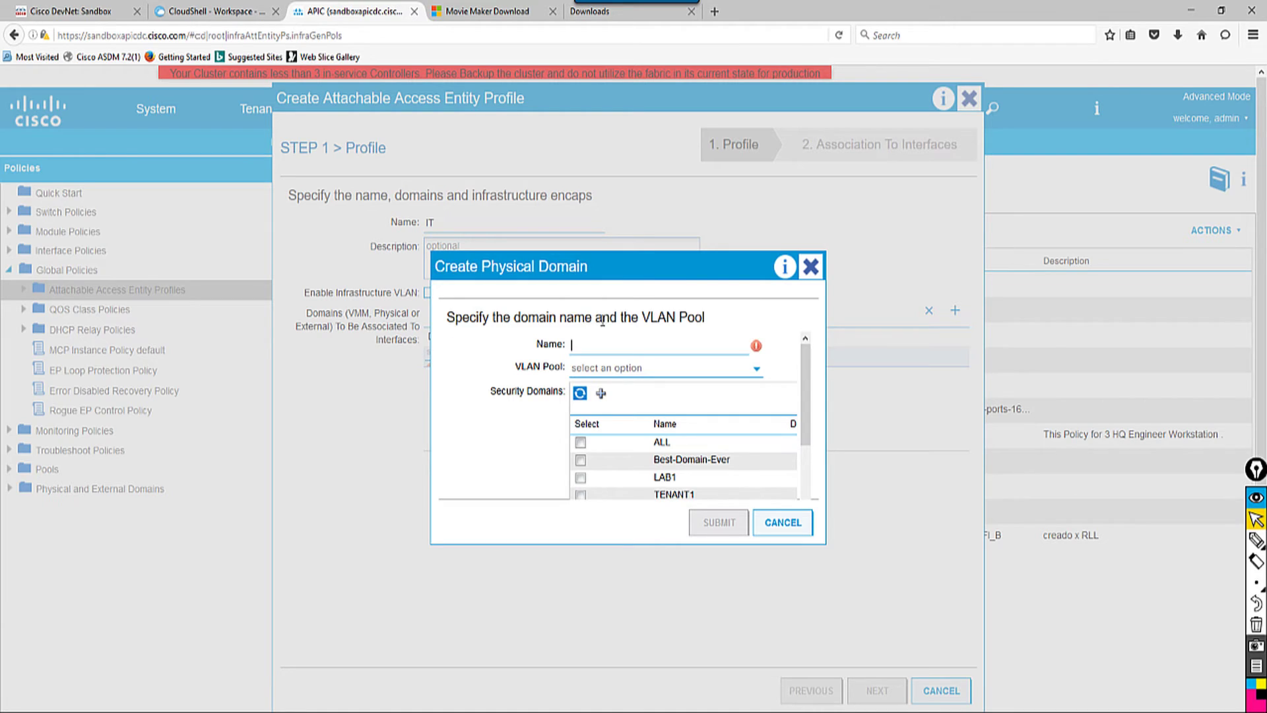
{"action": "left_click_drag", "start_coordinate": [713, 327], "coordinate": [630, 324]}
{"action": "left_click", "coordinate": [580, 350]}
{"action": "left_click", "coordinate": [628, 377]}
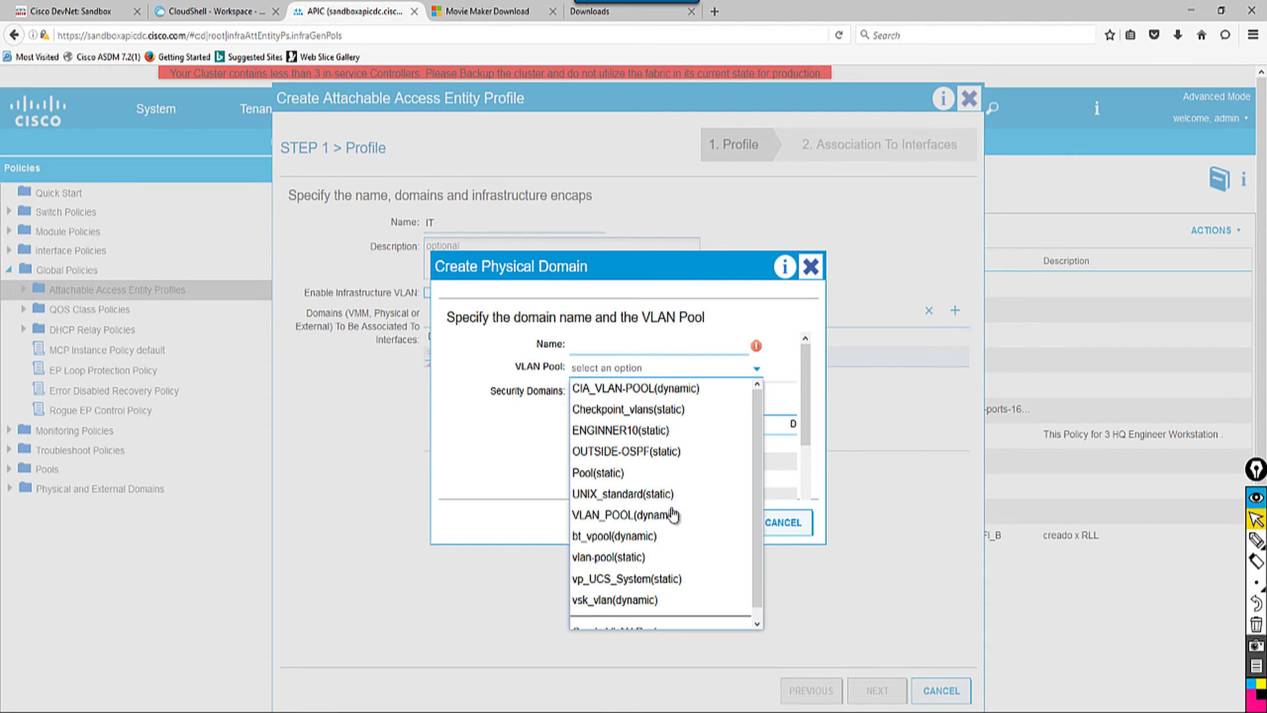
{"action": "scroll", "coordinate": [673, 518], "scroll_direction": "down", "scroll_amount": 1}
{"action": "scroll", "coordinate": [680, 521], "scroll_direction": "up", "scroll_amount": 1}
{"action": "left_click", "coordinate": [598, 350]}
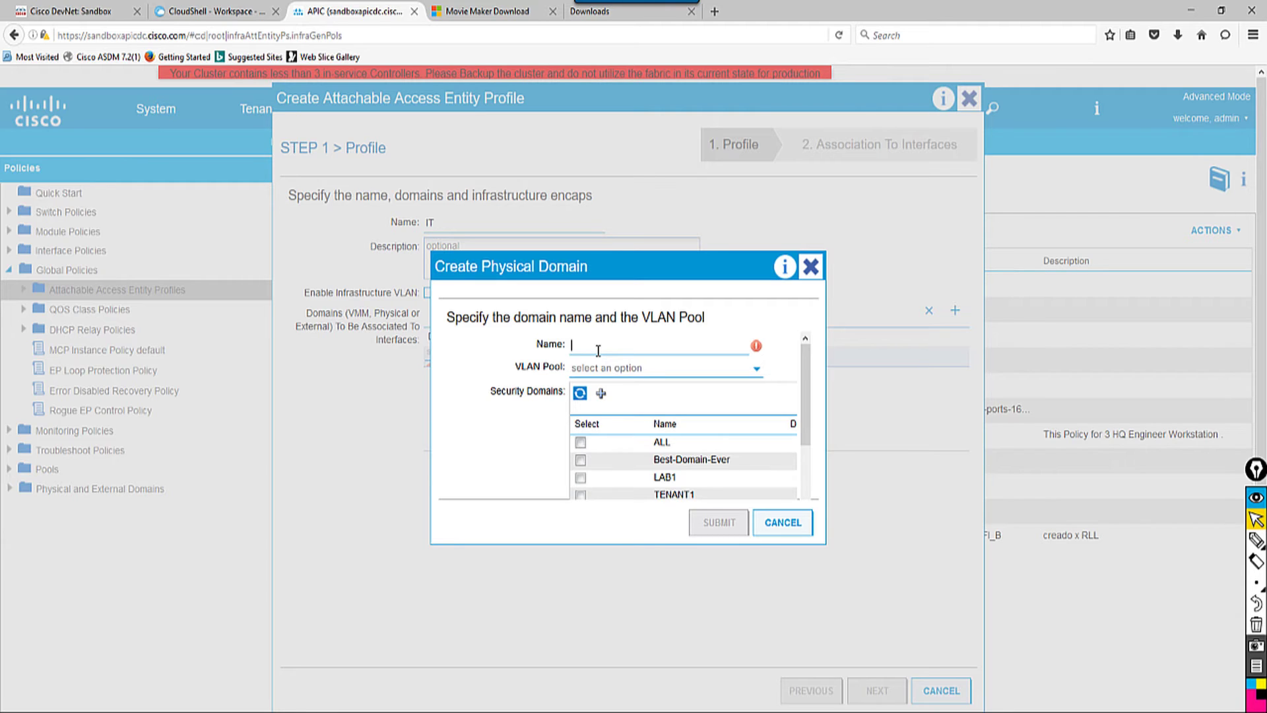
{"action": "type", "text": "IT"}
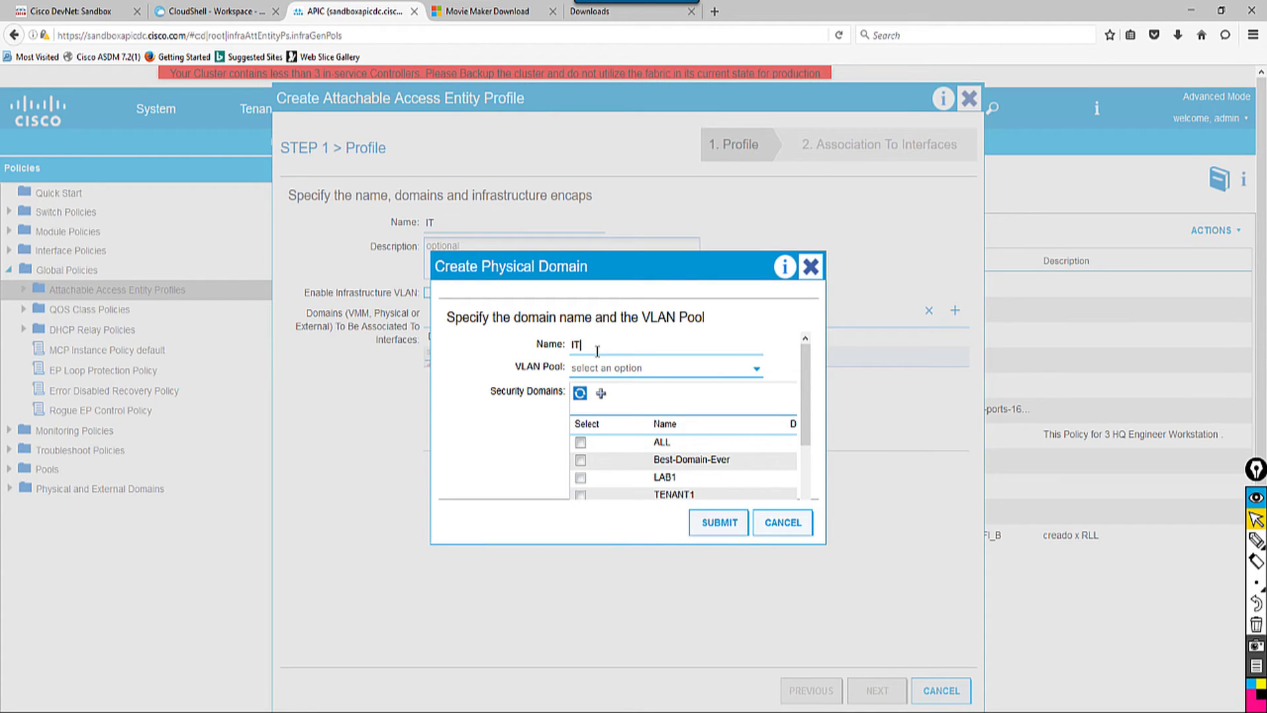
From the VLAN Pool dropdown, choose Create VLAN Pool at the bottom of the list.
{"action": "left_click", "coordinate": [642, 371]}
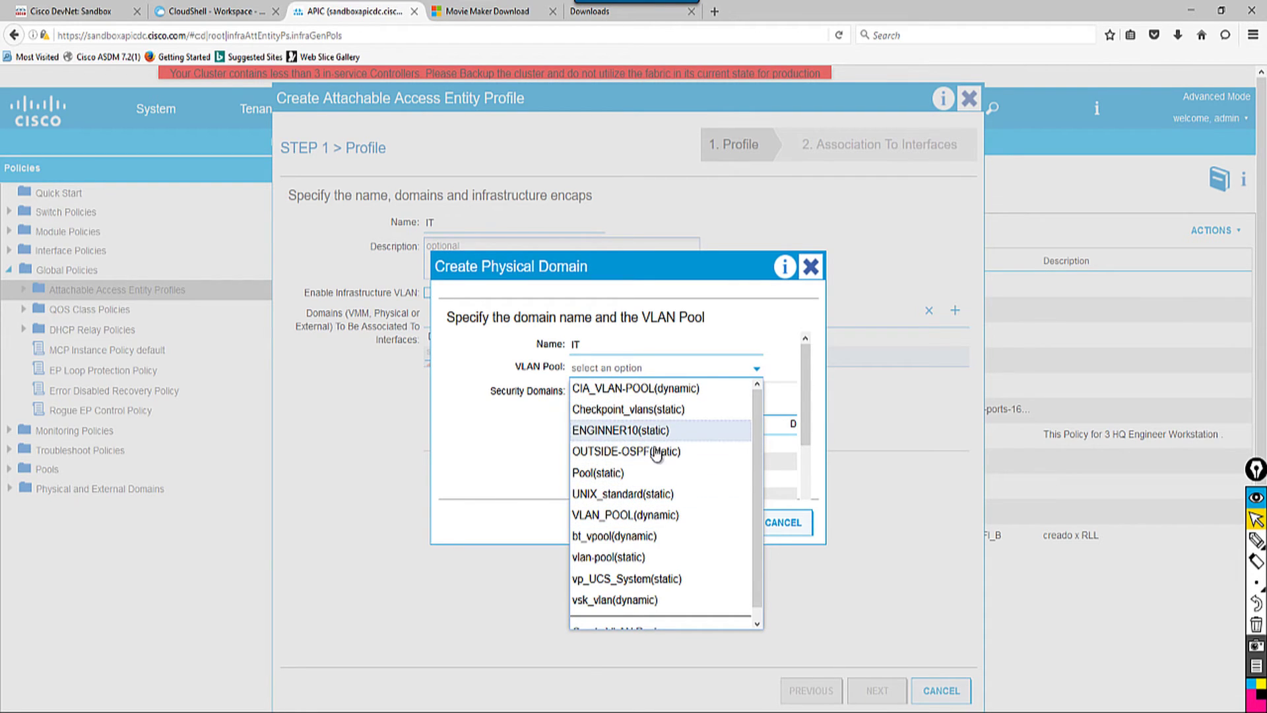
{"action": "scroll", "coordinate": [627, 461], "scroll_direction": "down", "scroll_amount": 1}
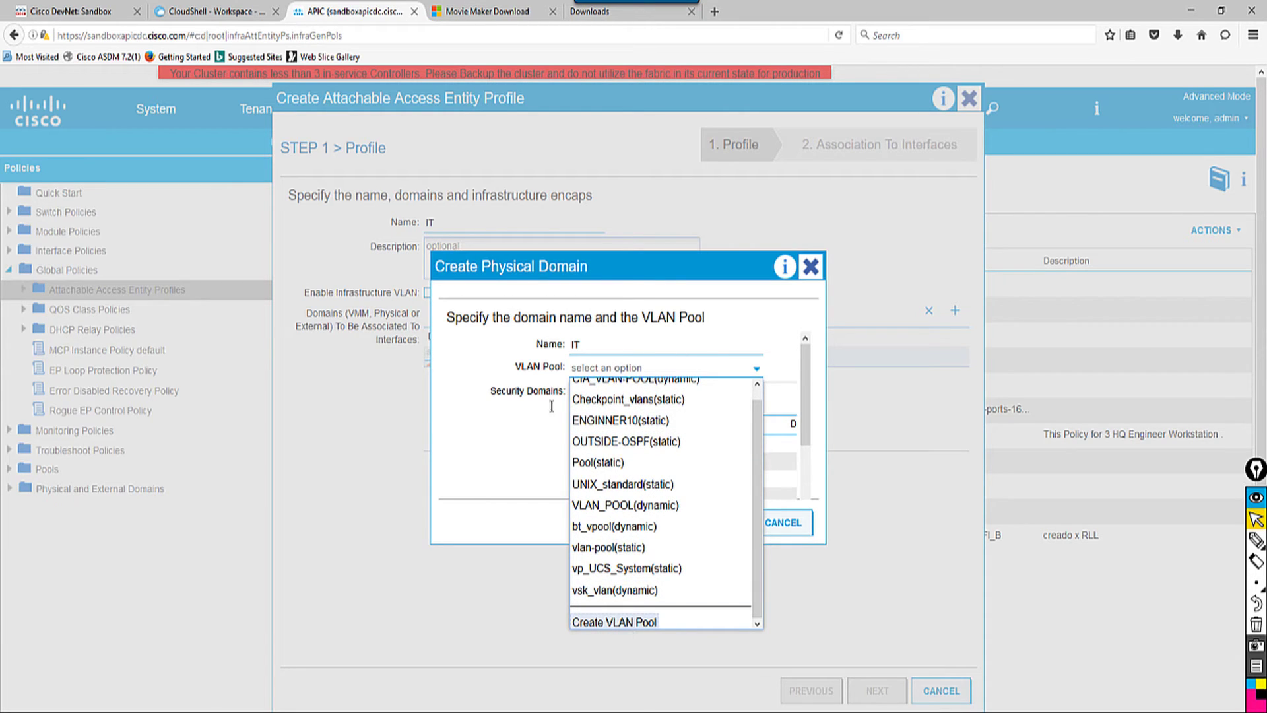
{"action": "left_click", "coordinate": [623, 622]}
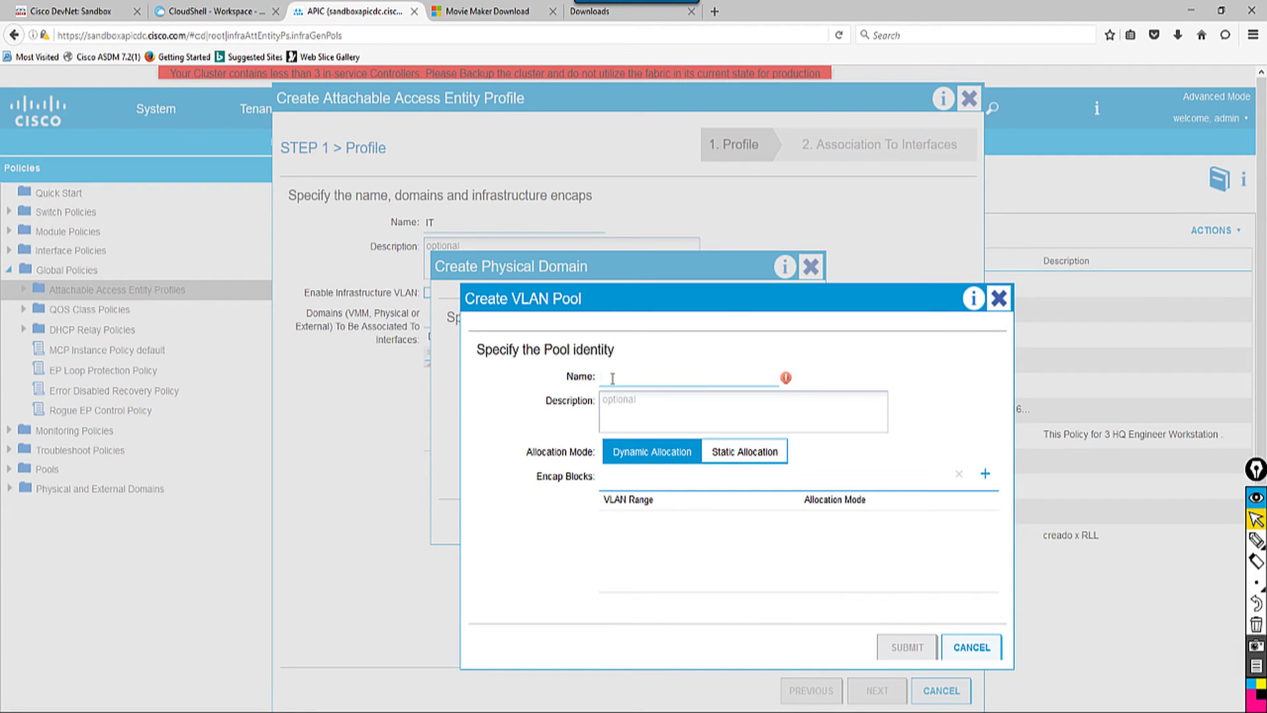
Enter IT as the VLAN pool name and choose Static Allocation as its allocation mode.
{"action": "type", "text": "I"}
{"action": "key", "text": "BackSpace"}
{"action": "type", "text": "IT"}
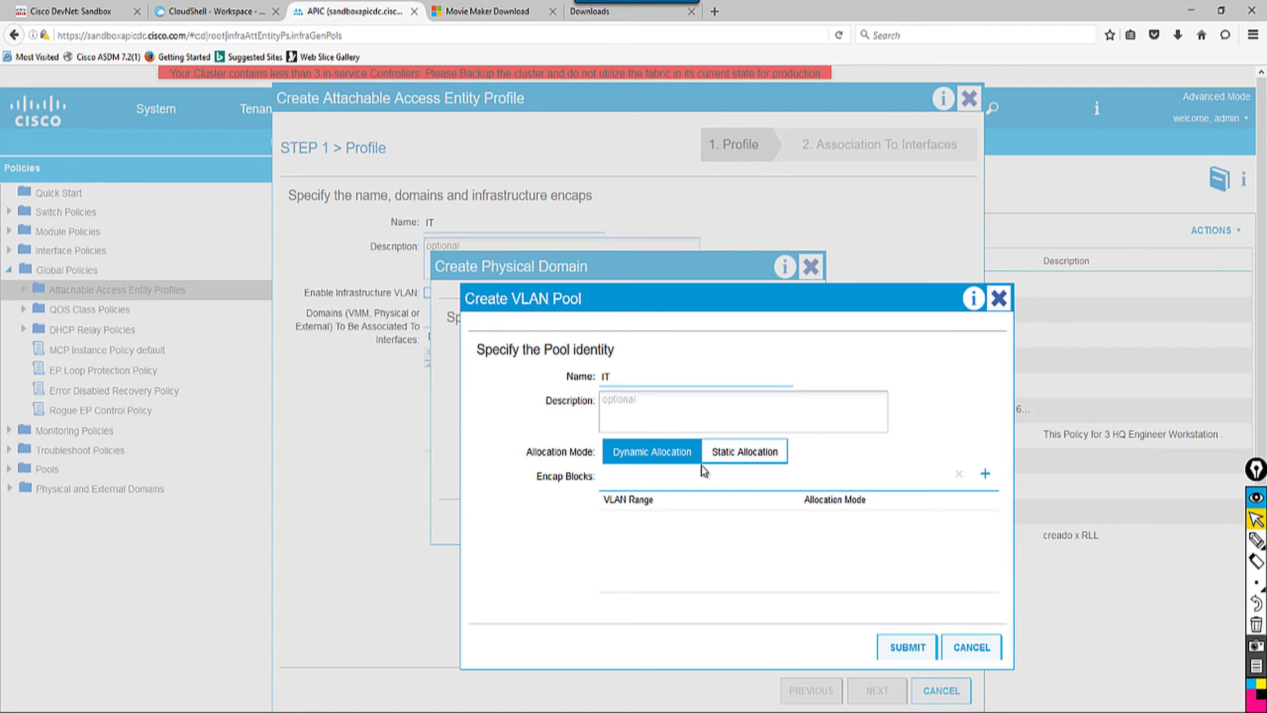
{"action": "key", "text": "Tab"}
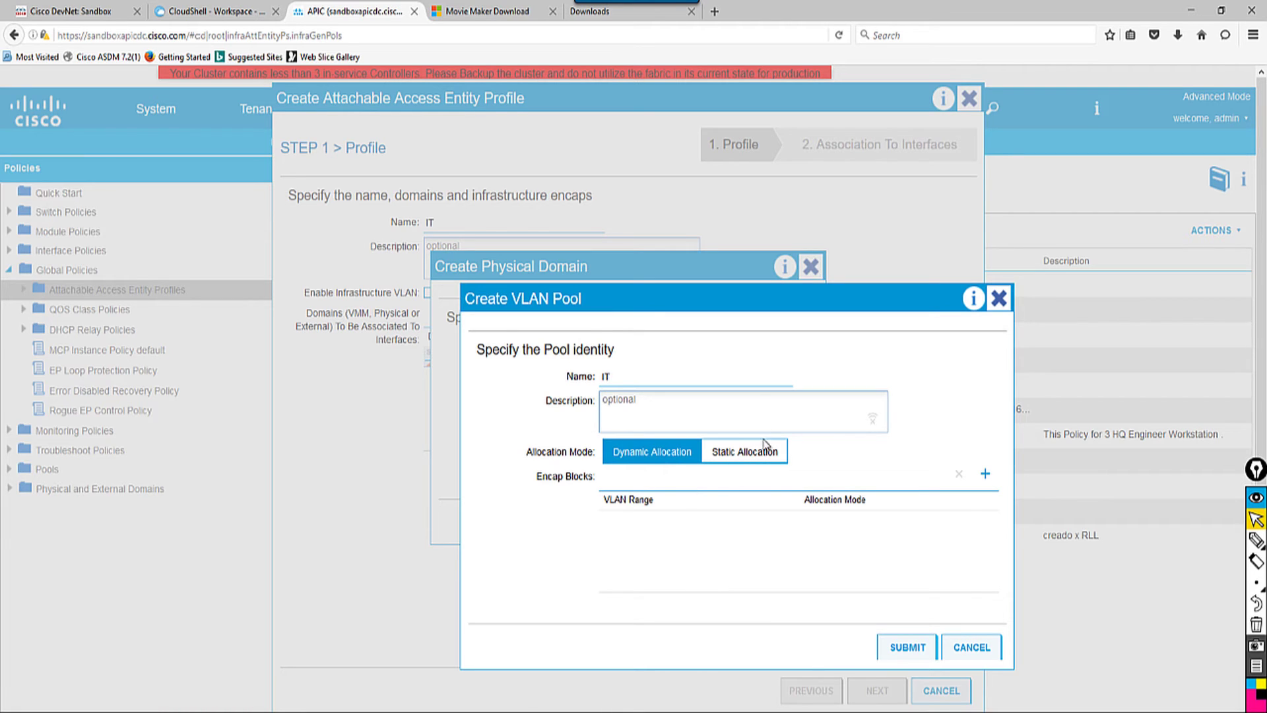
{"action": "left_click", "coordinate": [742, 462]}
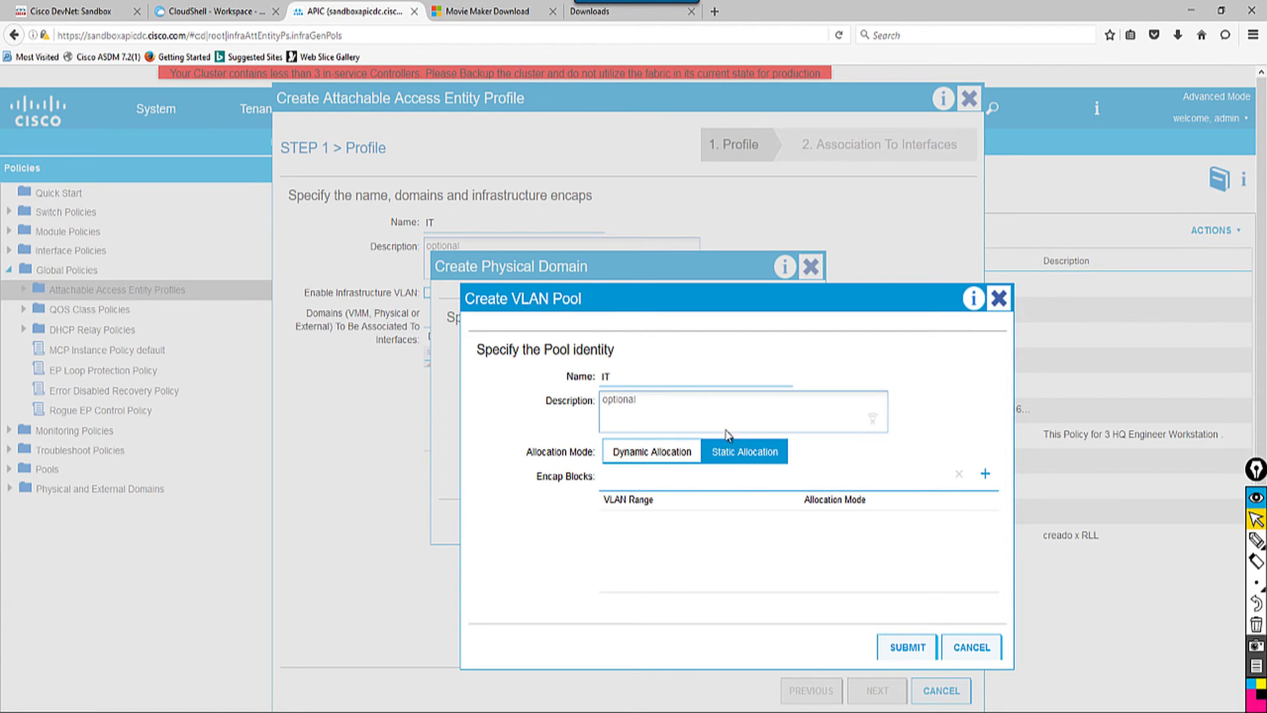
Add a statically allocated encap block 50–50 to the IT VLAN pool.
{"action": "left_click", "coordinate": [986, 475]}
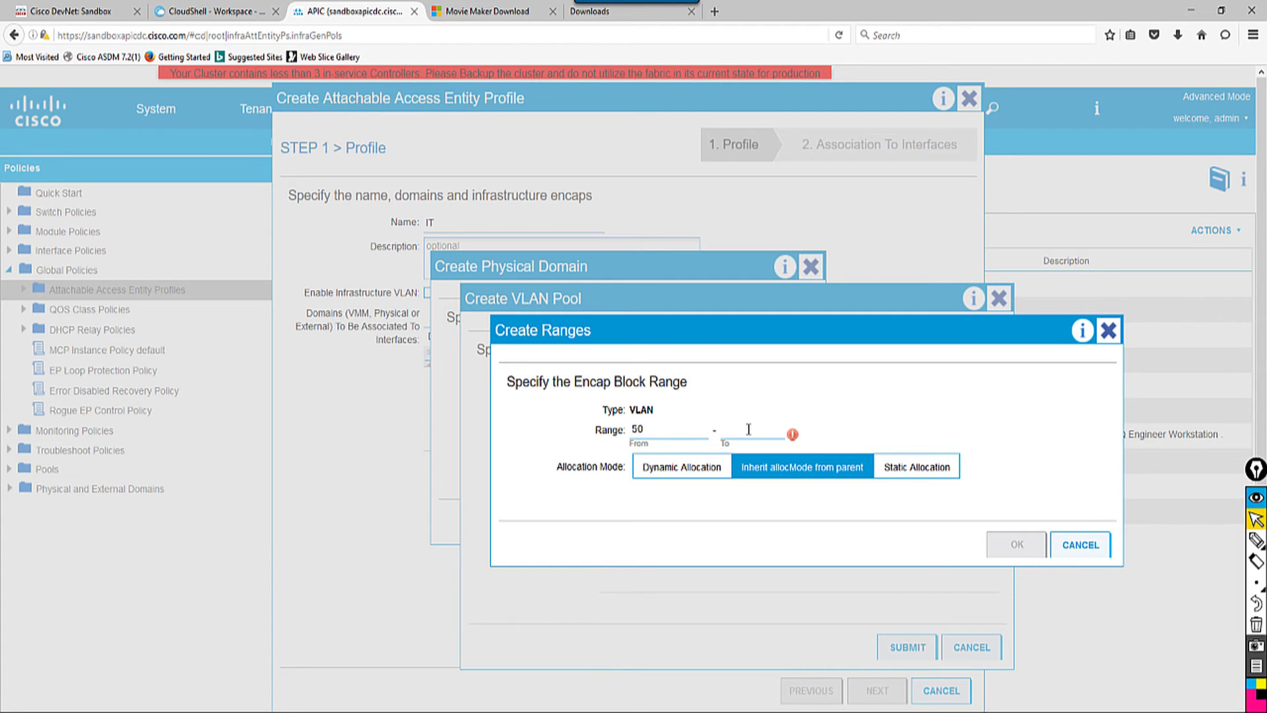
{"action": "type", "text": "50"}
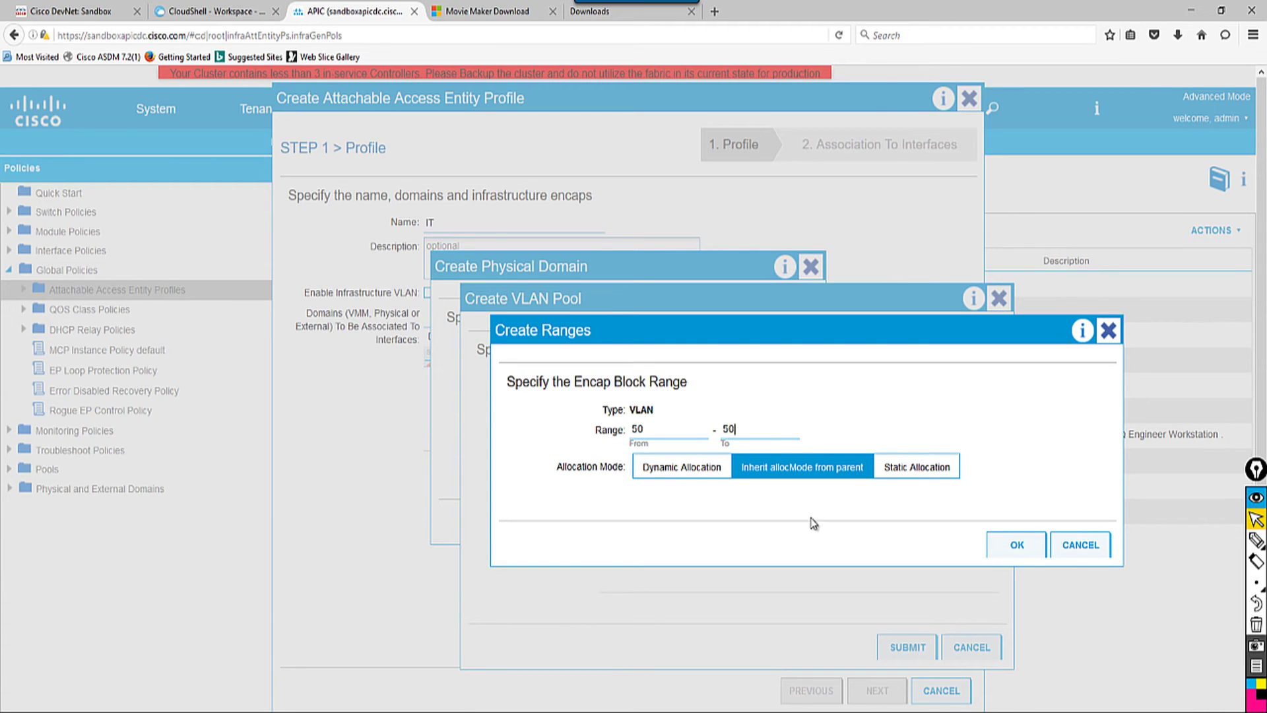
{"action": "left_click", "coordinate": [914, 477]}
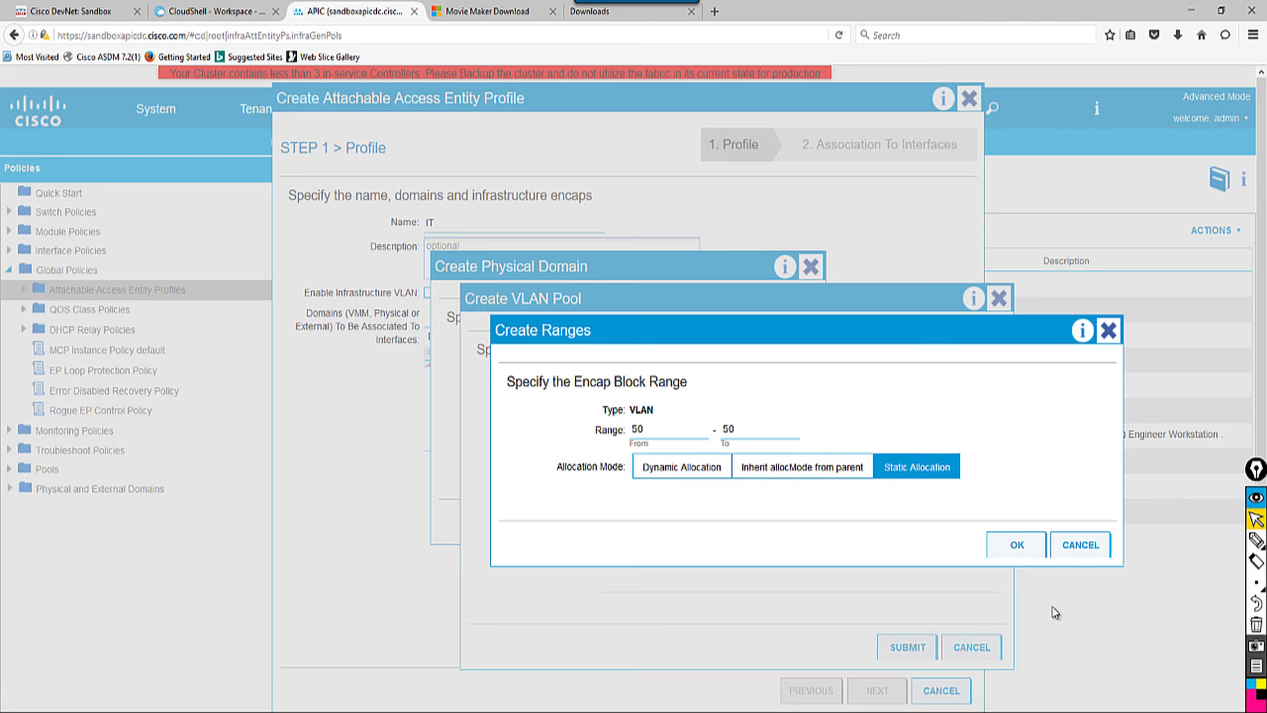
{"action": "left_click", "coordinate": [1027, 552]}
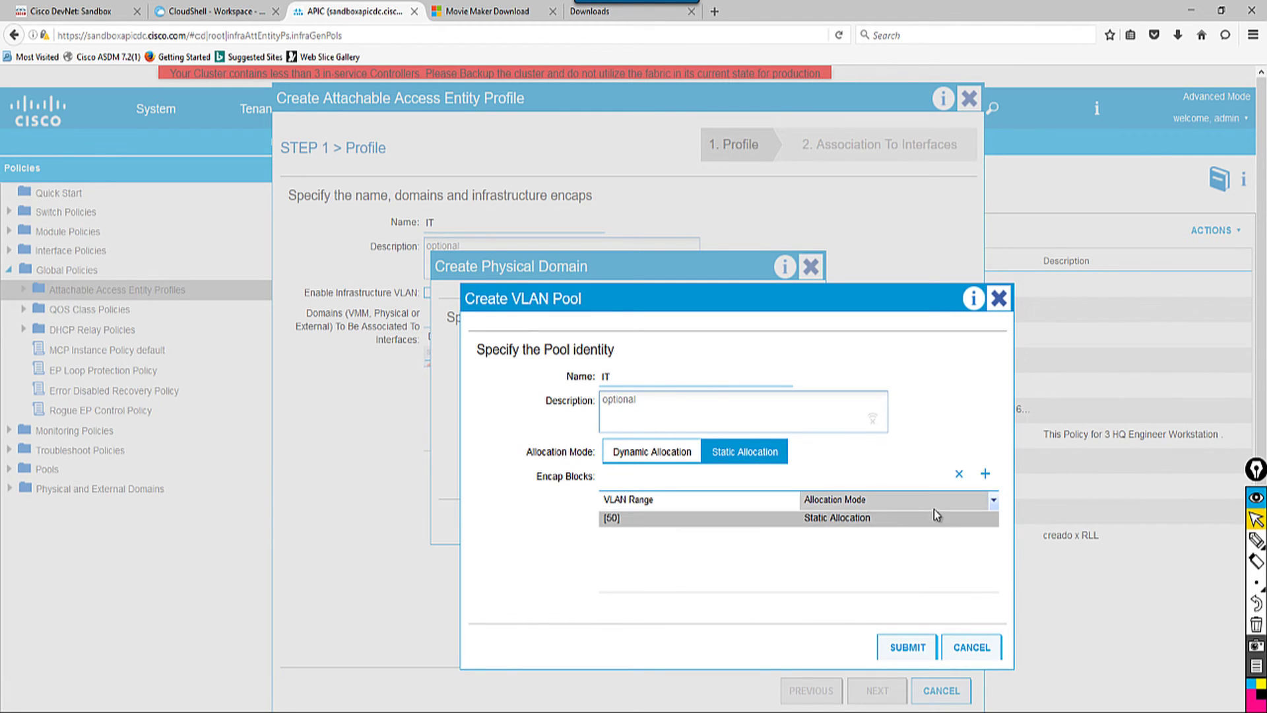
Save the IT VLAN pool with its VLAN 50 static block.
{"action": "left_click", "coordinate": [905, 647]}
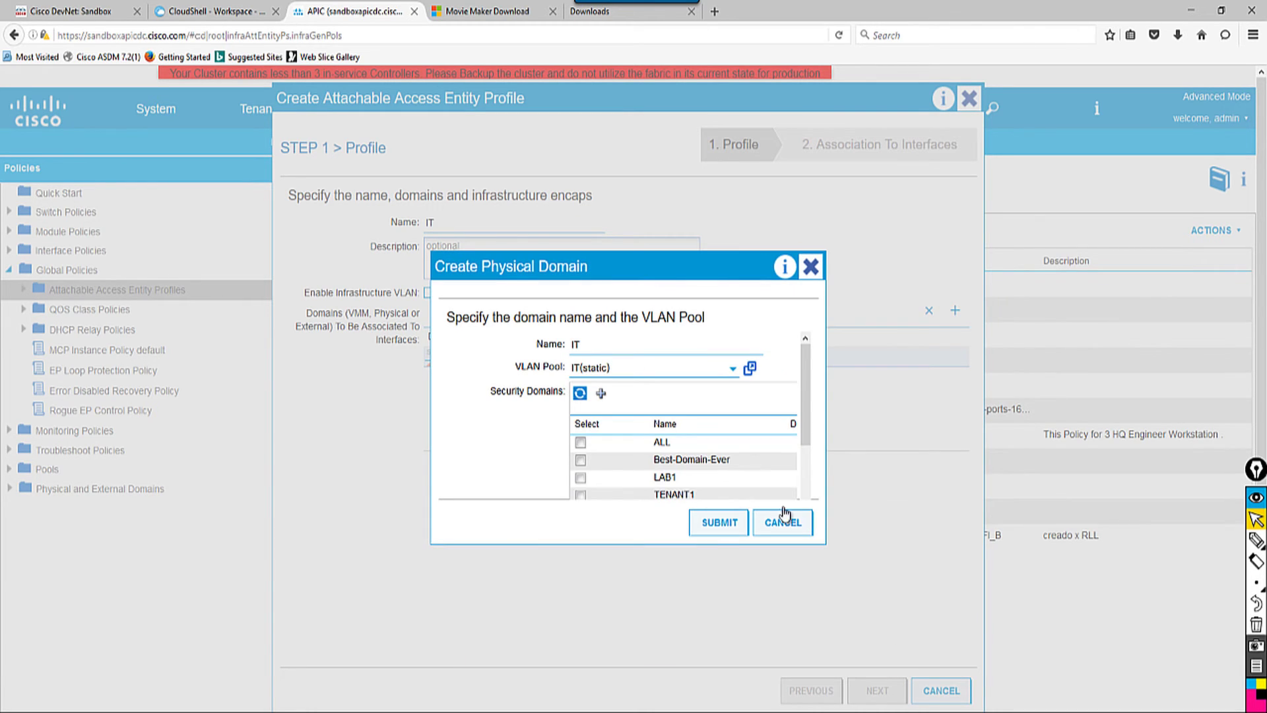
{"action": "scroll", "coordinate": [751, 475], "scroll_direction": "down", "scroll_amount": 3}
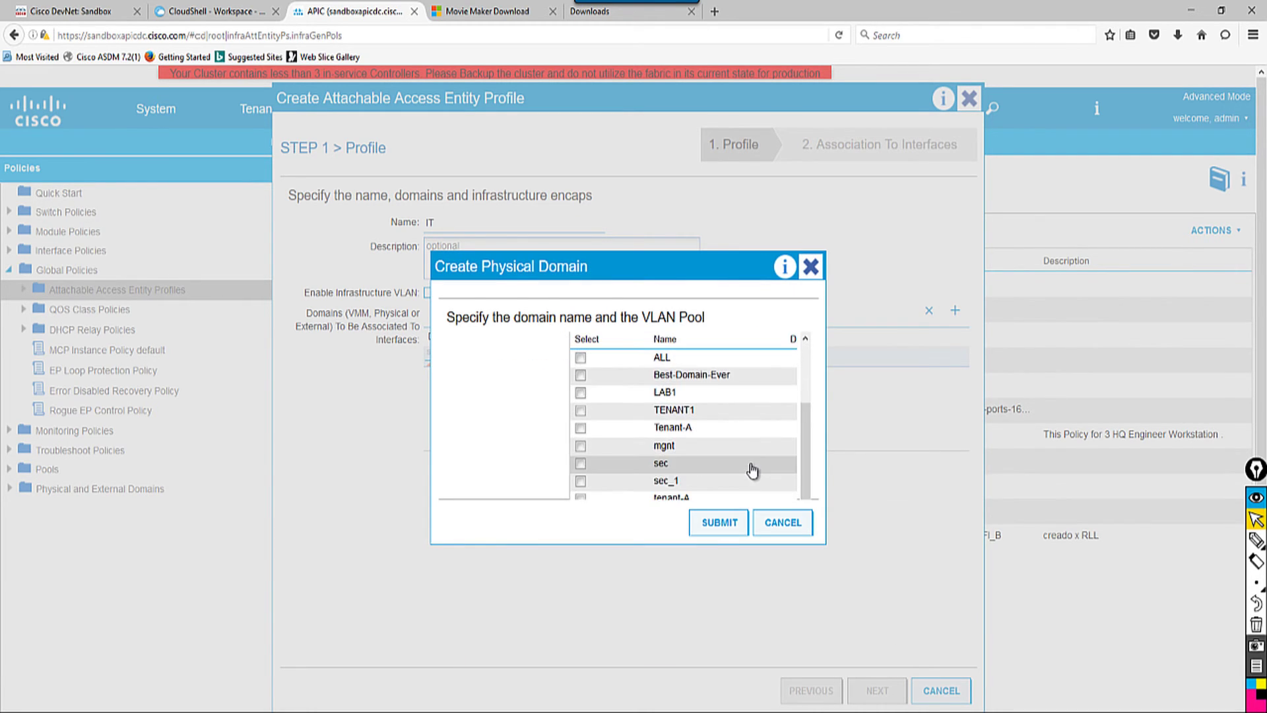
{"action": "scroll", "coordinate": [752, 466], "scroll_direction": "up", "scroll_amount": 3}
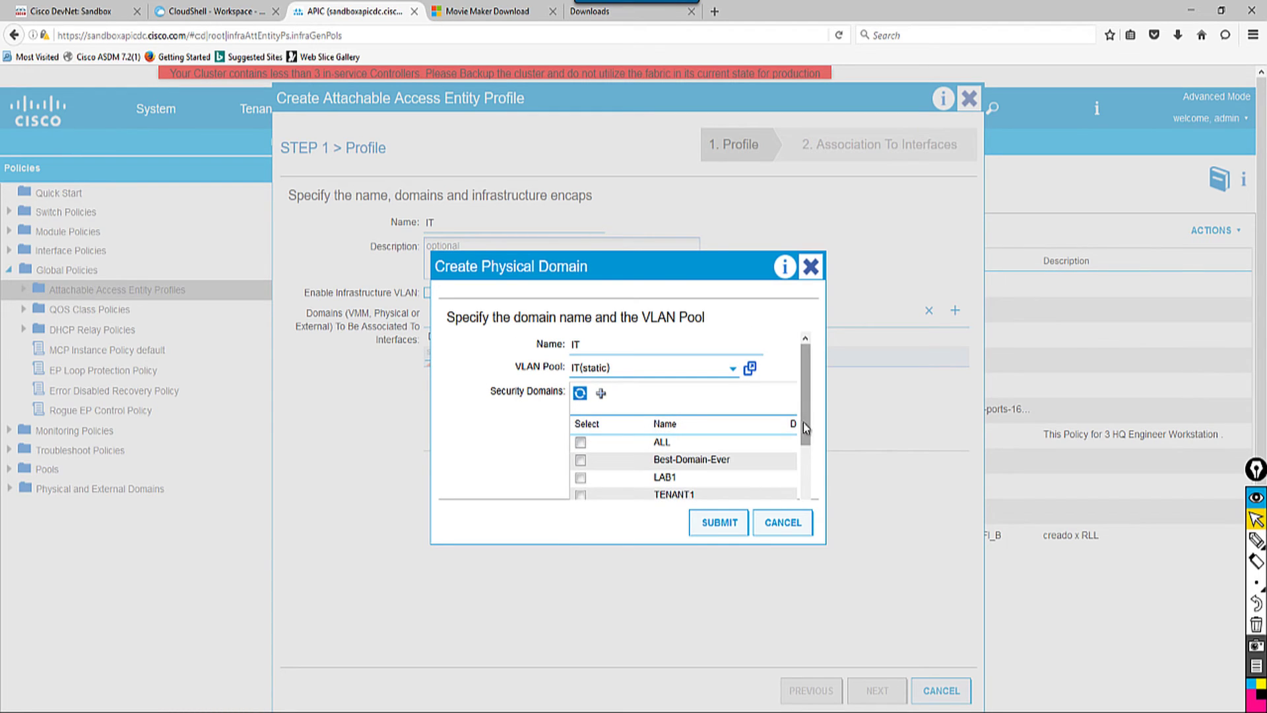
{"action": "scroll", "coordinate": [806, 447], "scroll_direction": "down", "scroll_amount": 1}
{"action": "left_click_drag", "start_coordinate": [806, 448], "coordinate": [817, 499]}
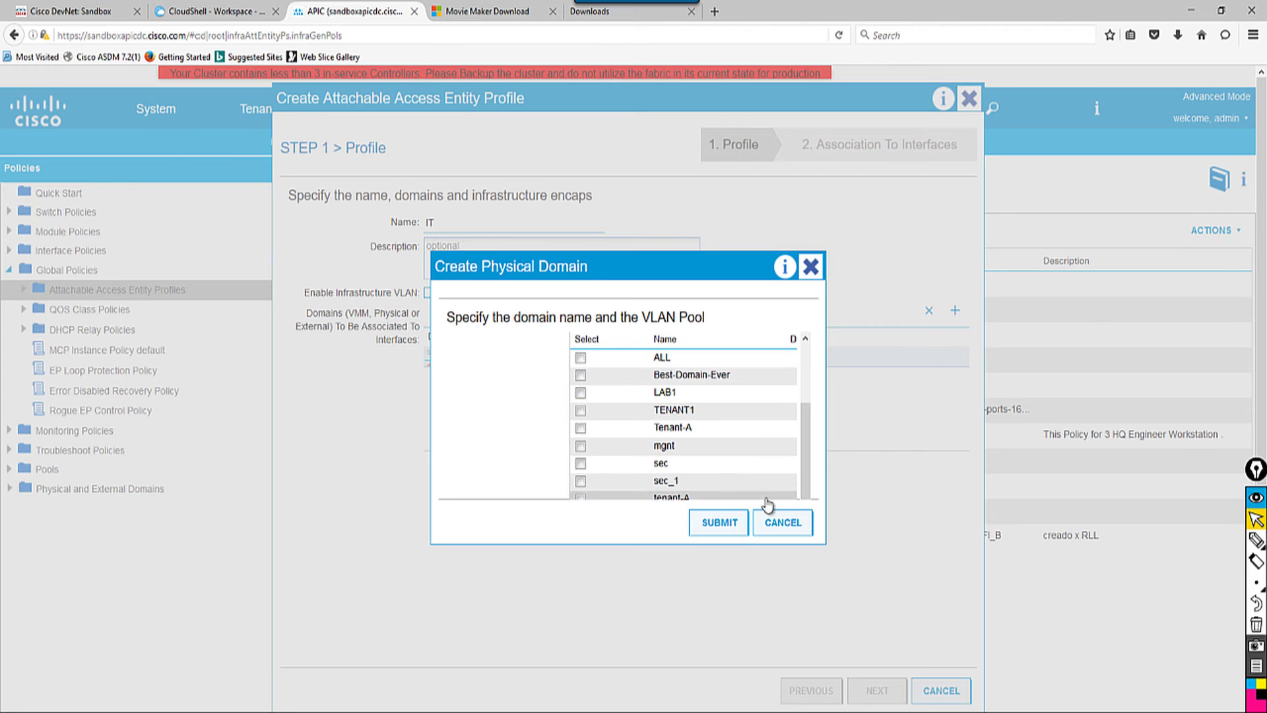
{"action": "scroll", "coordinate": [733, 433], "scroll_direction": "down", "scroll_amount": 1}
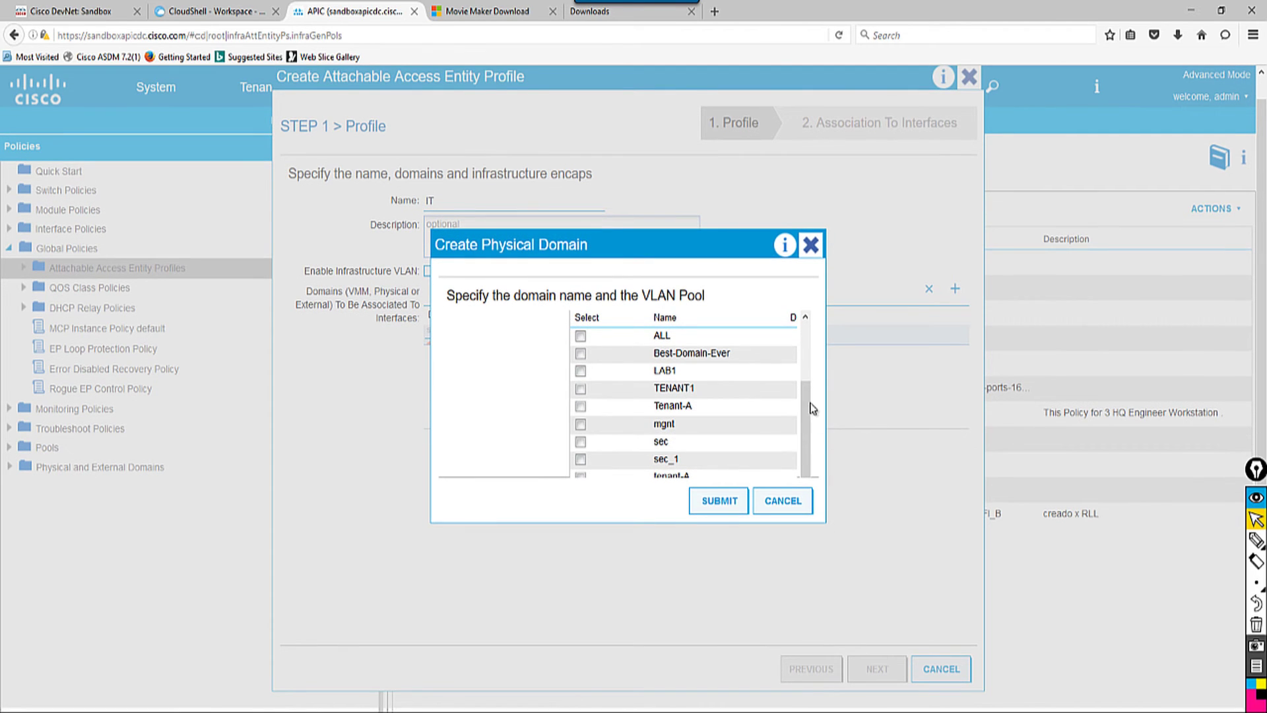
{"action": "left_click_drag", "start_coordinate": [800, 422], "coordinate": [801, 348]}
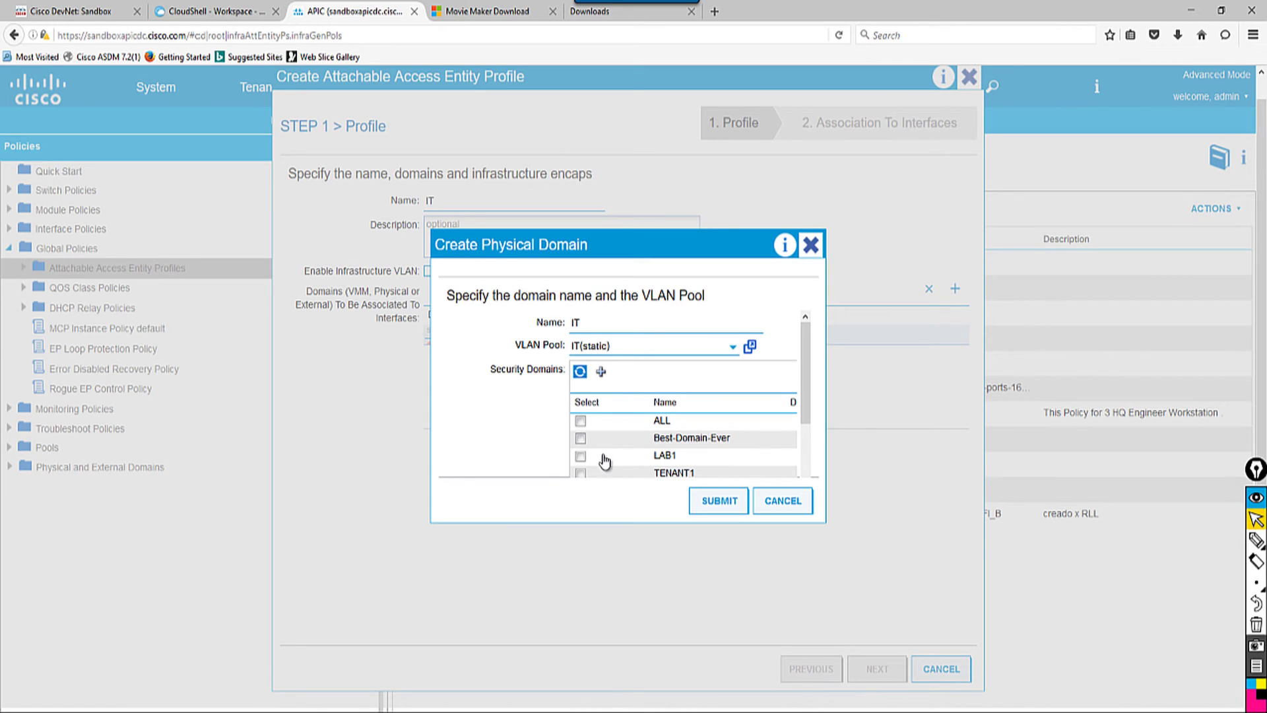
Submit physical domain IT, attach it to the IT profile, and advance to interface association.
{"action": "left_click", "coordinate": [720, 503]}
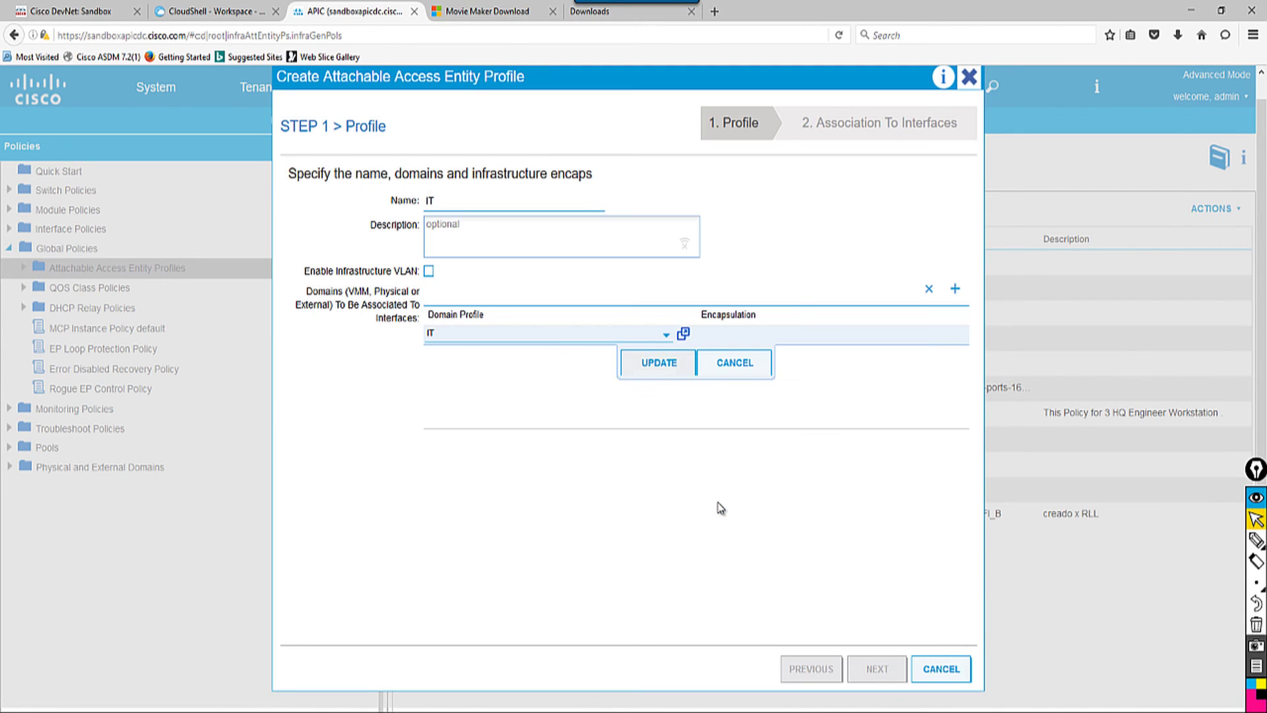
{"action": "left_click", "coordinate": [653, 365]}
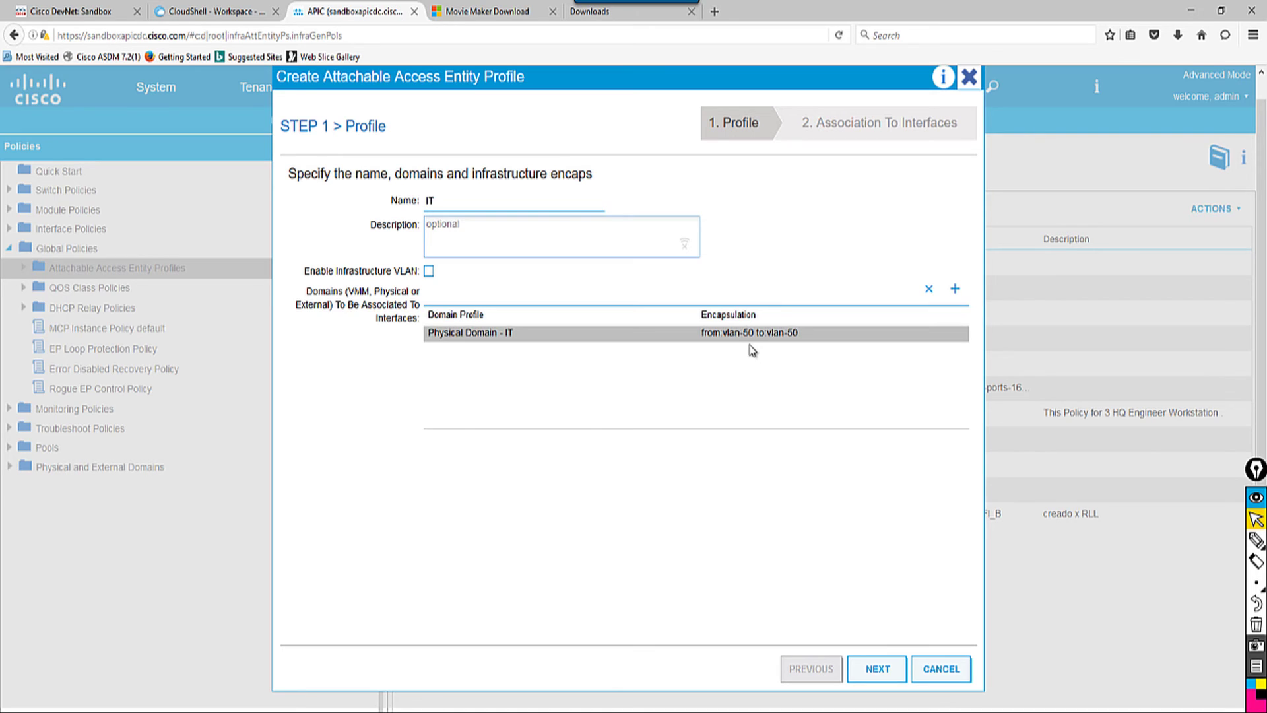
{"action": "left_click", "coordinate": [884, 674]}
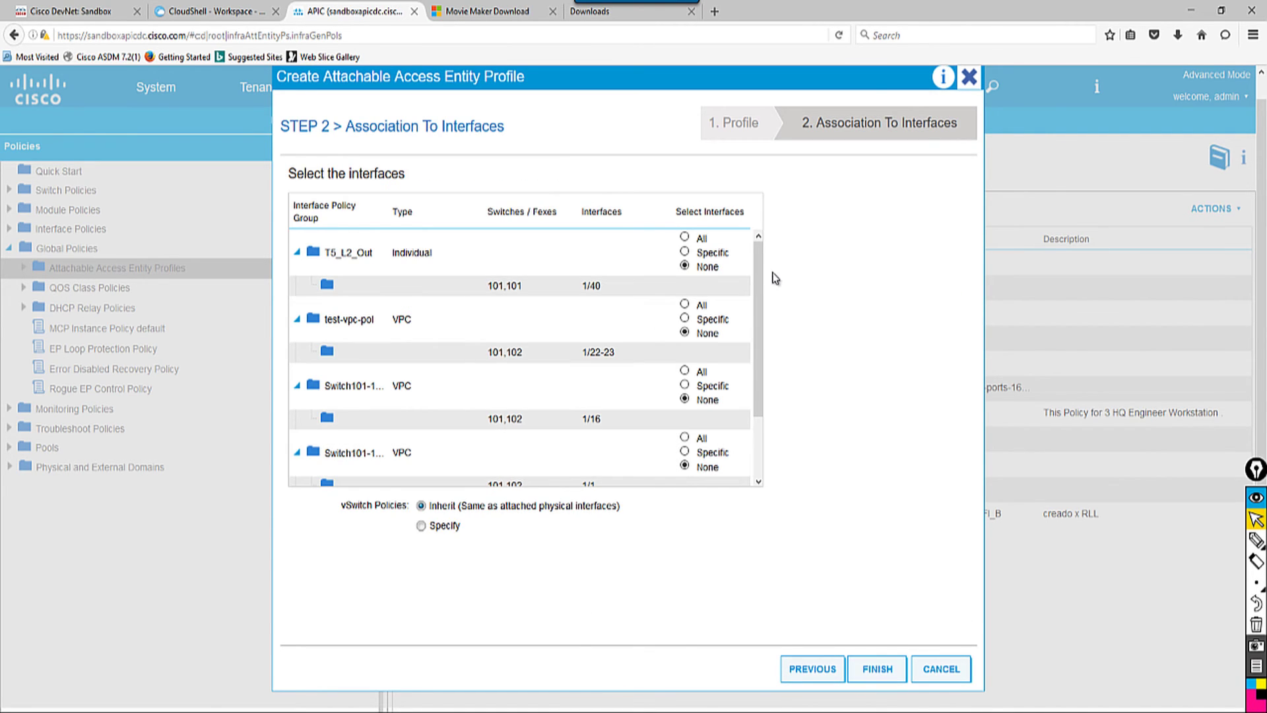
Leave the 1/15 interface group set to None with no switch entries, and finish the IT profile.
{"action": "mouse_move", "coordinate": [762, 266]}
{"action": "left_mouse_down"}
{"action": "mouse_move", "coordinate": [753, 351]}
{"action": "mouse_move", "coordinate": [760, 254]}
{"action": "left_mouse_up"}
{"action": "scroll", "coordinate": [765, 297], "scroll_direction": "down", "scroll_amount": 1}
{"action": "left_click_drag", "start_coordinate": [765, 298], "coordinate": [768, 332]}
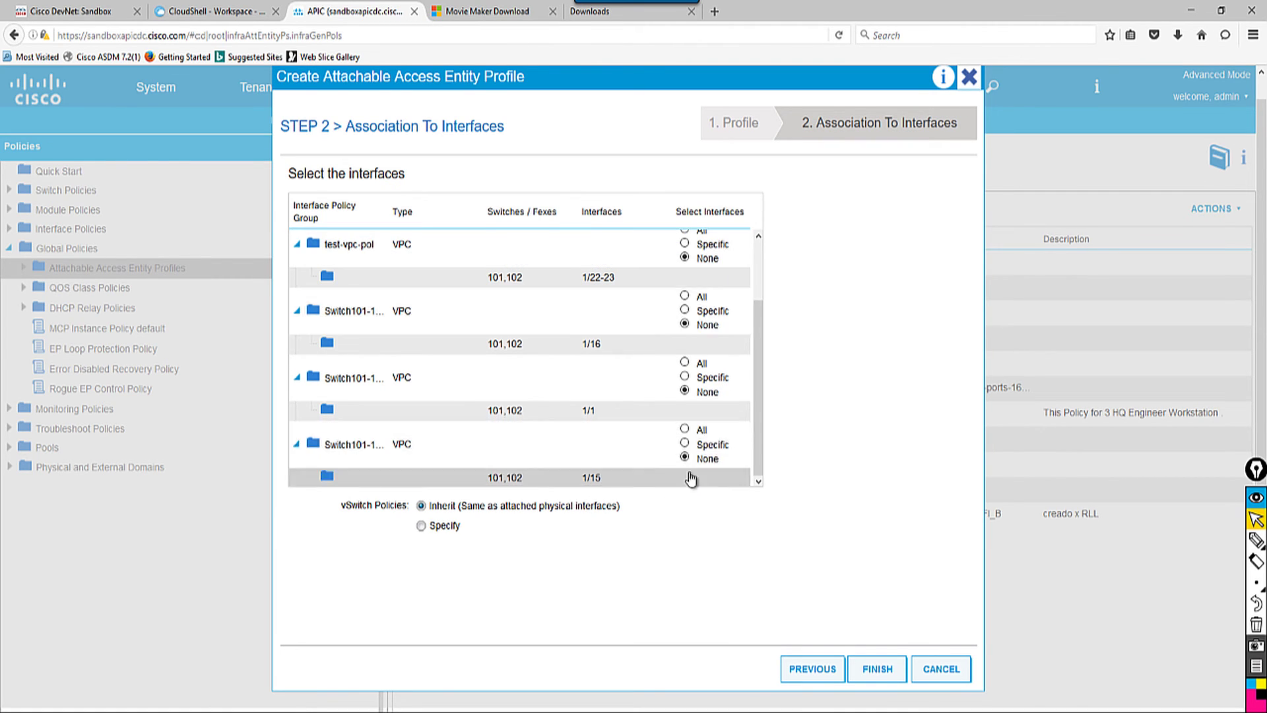
{"action": "left_click", "coordinate": [684, 444]}
{"action": "left_click", "coordinate": [946, 199]}
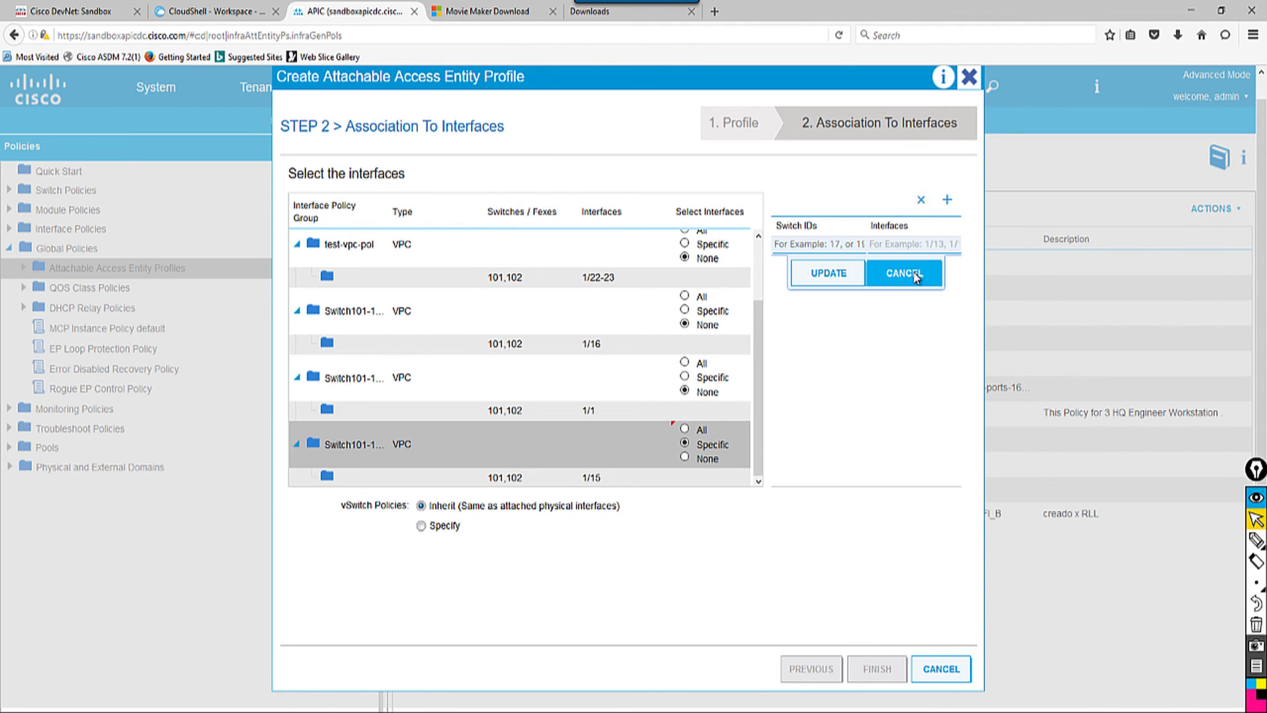
{"action": "left_click", "coordinate": [916, 277]}
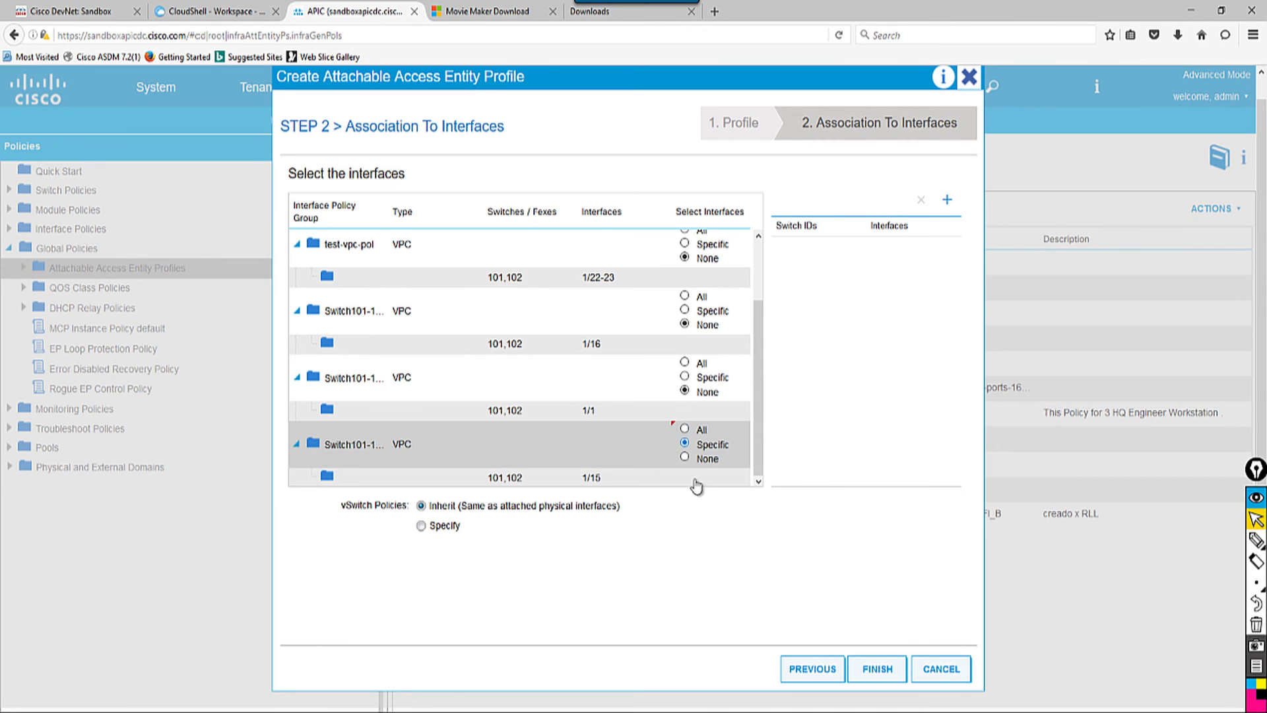
{"action": "left_click", "coordinate": [684, 456]}
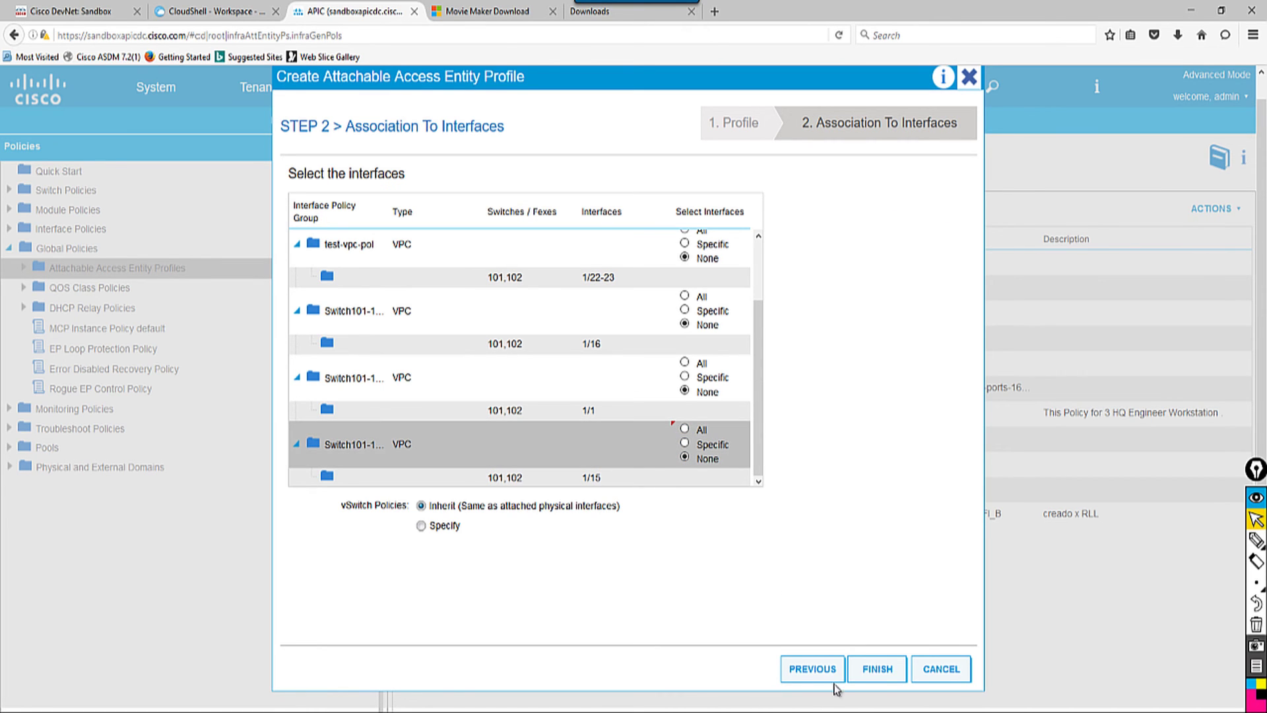
{"action": "left_click", "coordinate": [875, 669]}
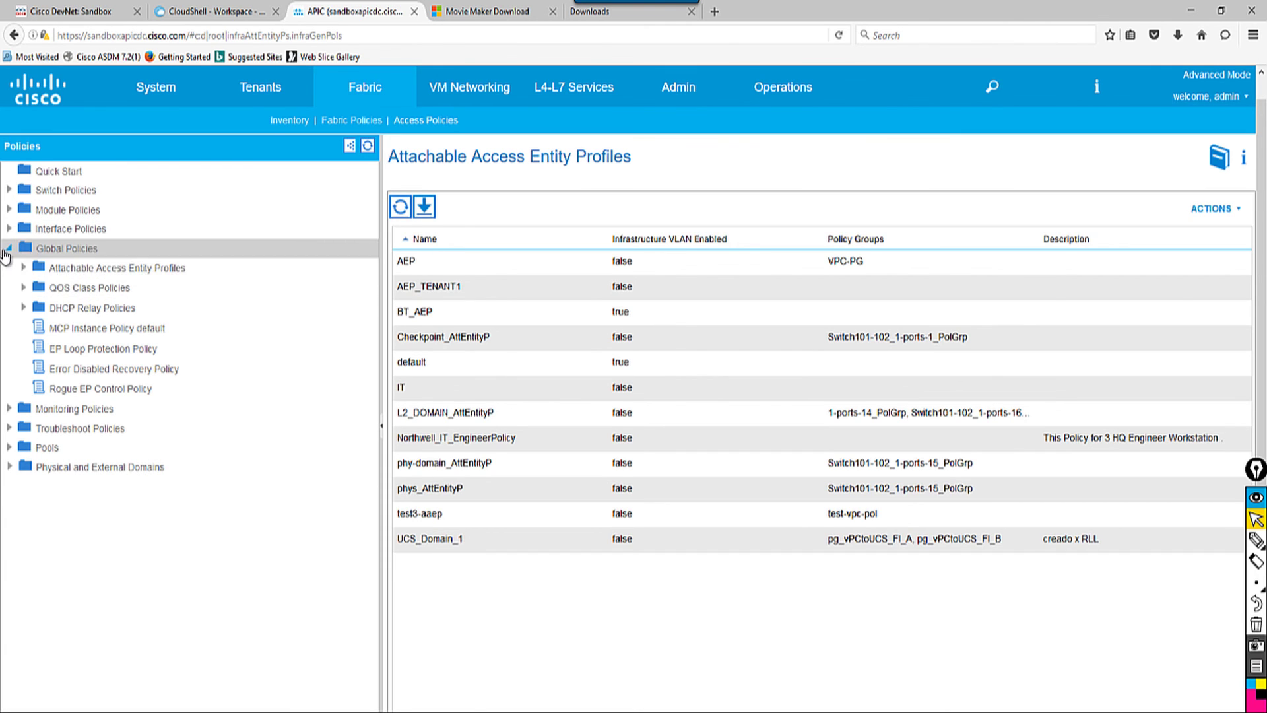
View the Global Policies overview, then expand the Switch, Module, Monitoring, Interface and Pools branches.
{"action": "left_click", "coordinate": [5, 253]}
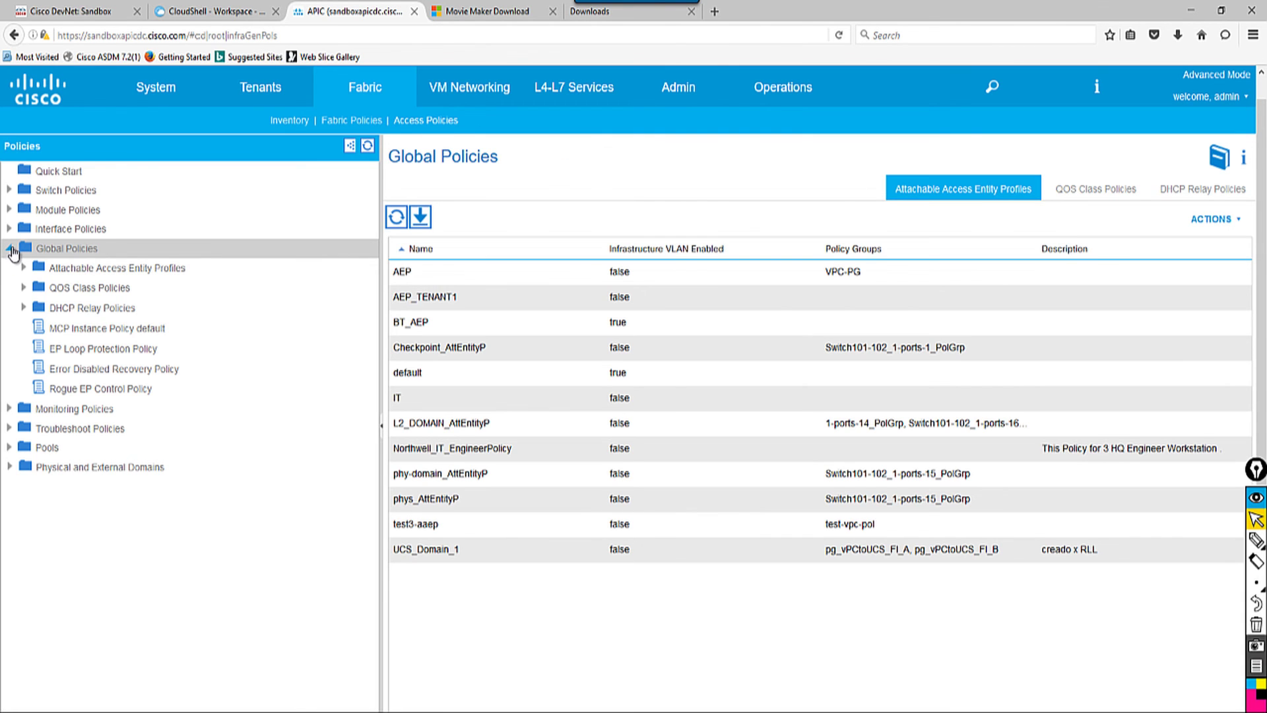
{"action": "left_click", "coordinate": [9, 248]}
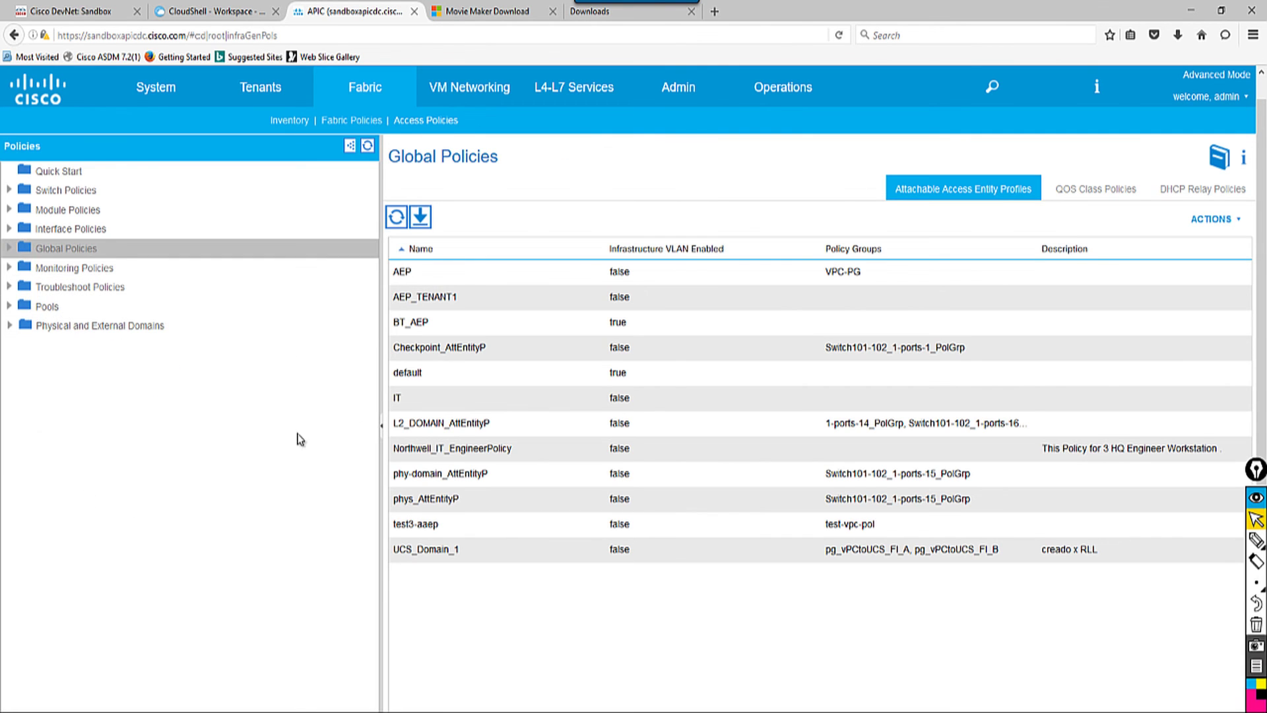
{"action": "left_click", "coordinate": [9, 190]}
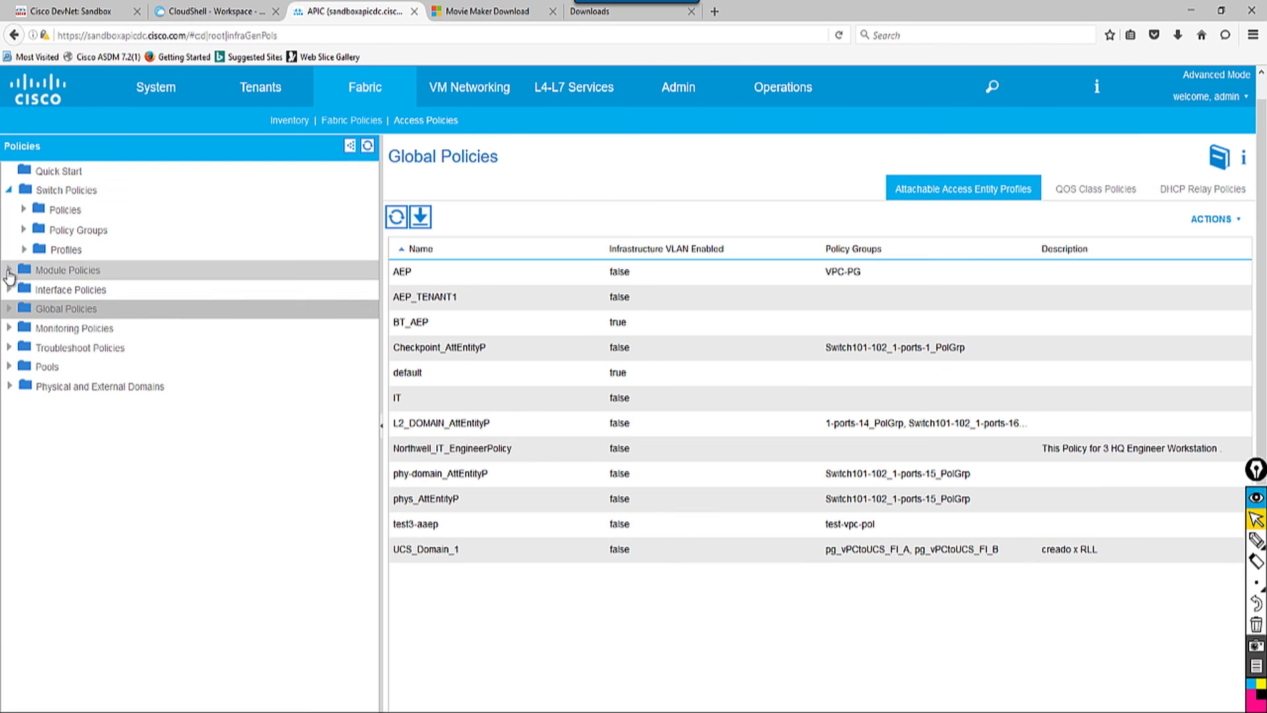
{"action": "left_click", "coordinate": [9, 270]}
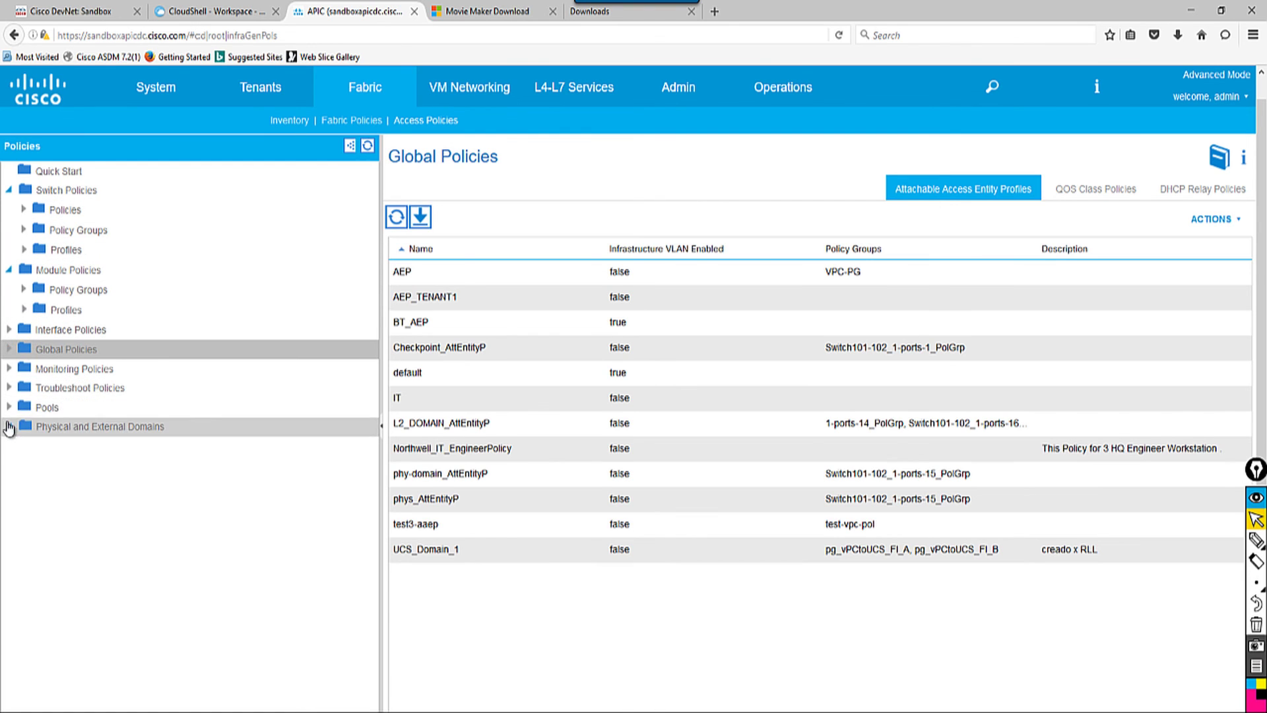
{"action": "left_click", "coordinate": [9, 368]}
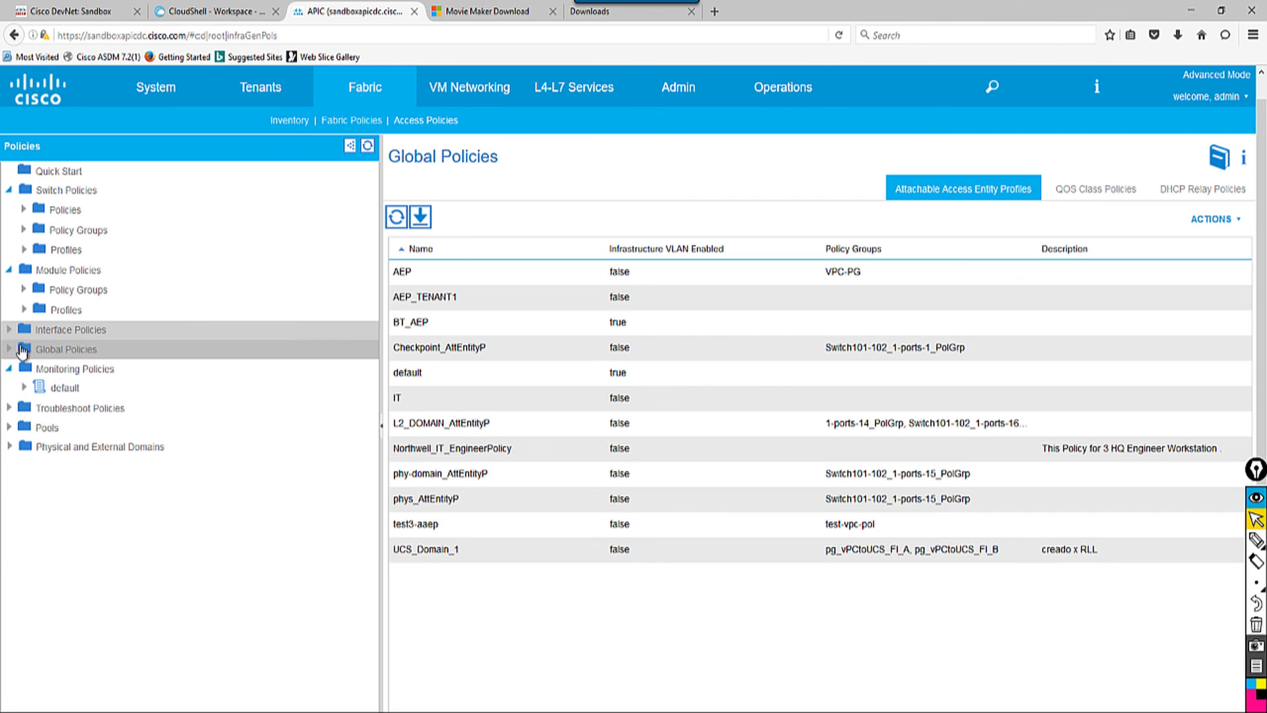
{"action": "left_click", "coordinate": [9, 329]}
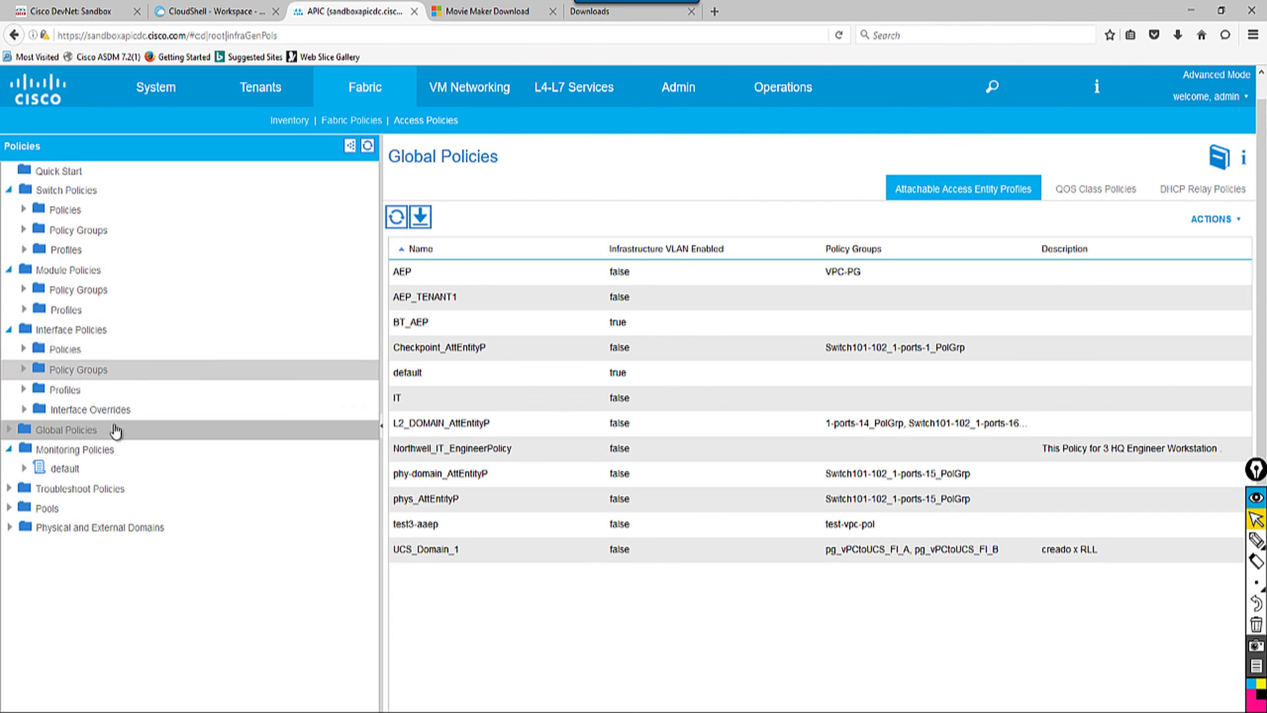
{"action": "left_click", "coordinate": [8, 507]}
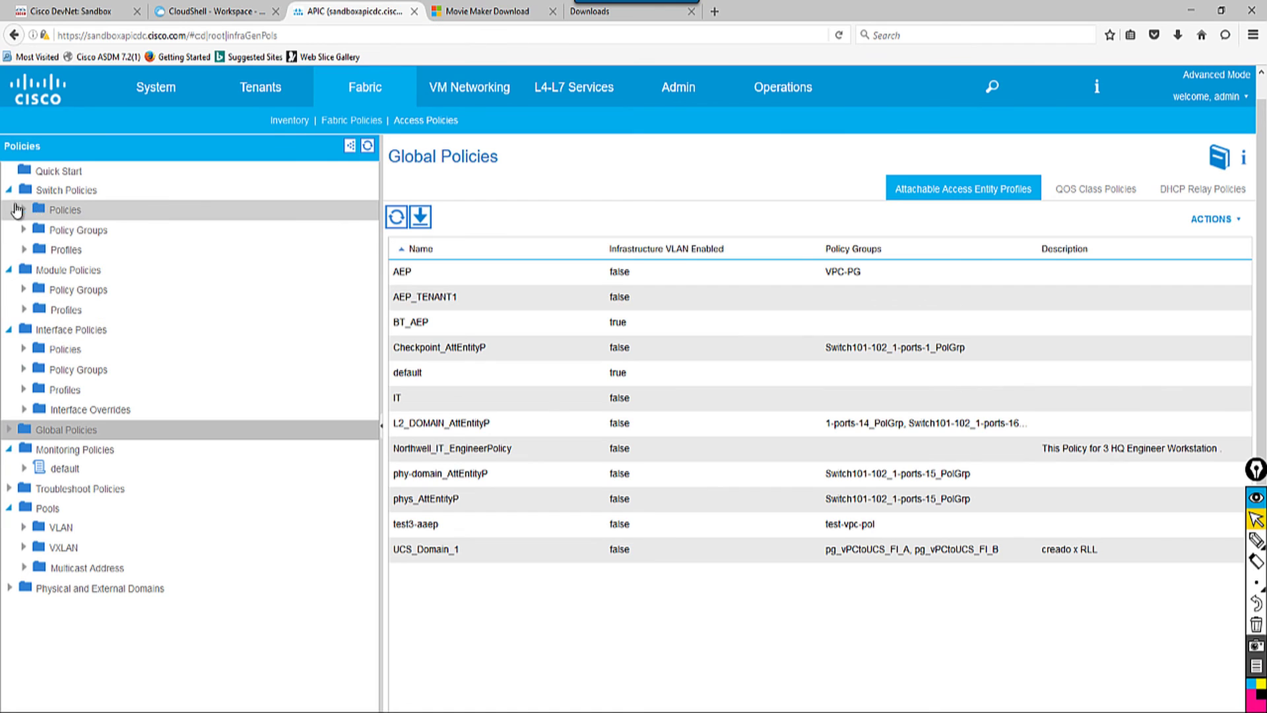
Collapse the browsed policy branches and show SPAN under Troubleshoot Policies.
{"action": "left_click", "coordinate": [9, 190]}
{"action": "left_click", "coordinate": [8, 212]}
{"action": "left_click", "coordinate": [8, 228]}
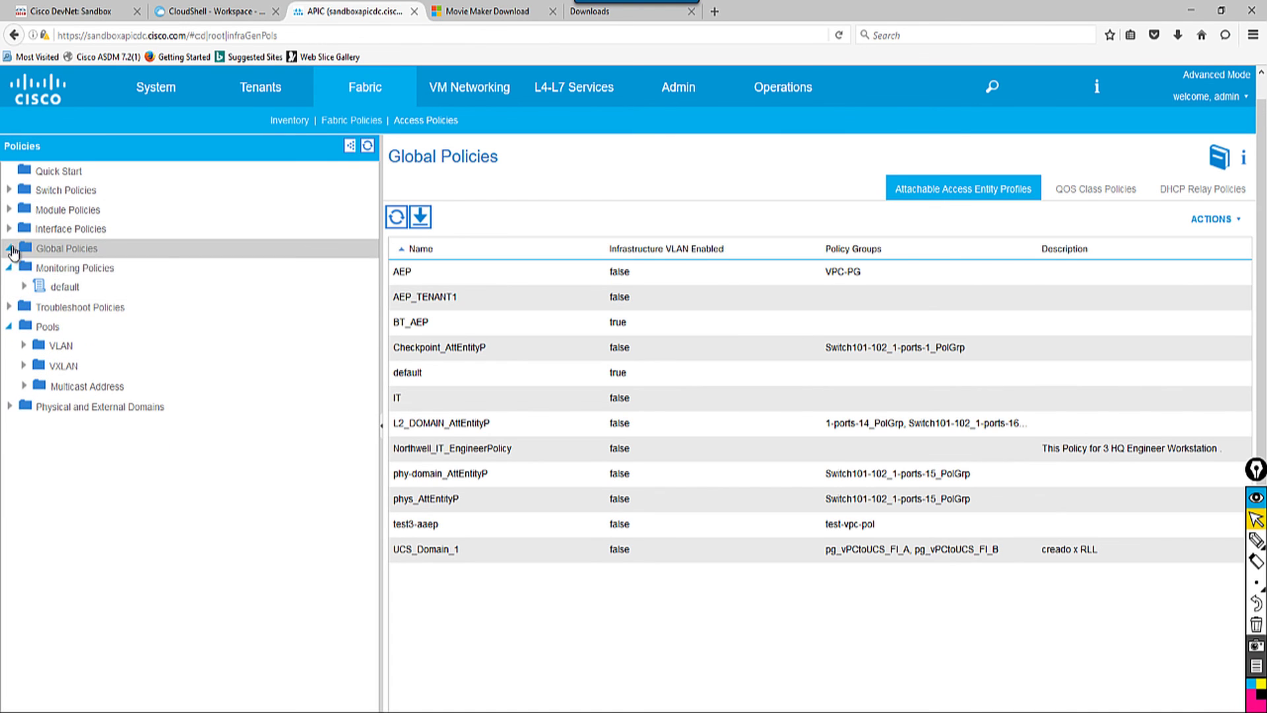
{"action": "left_click", "coordinate": [10, 249]}
{"action": "left_click", "coordinate": [10, 248]}
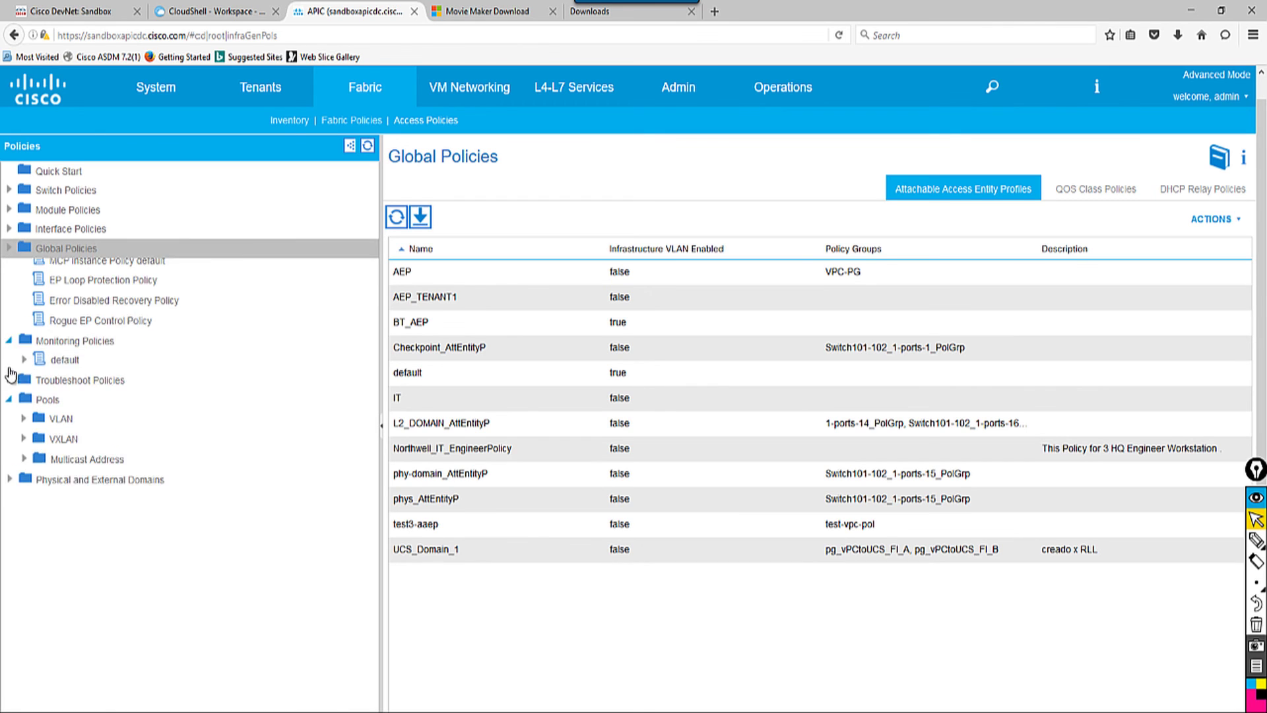
{"action": "left_click", "coordinate": [8, 267]}
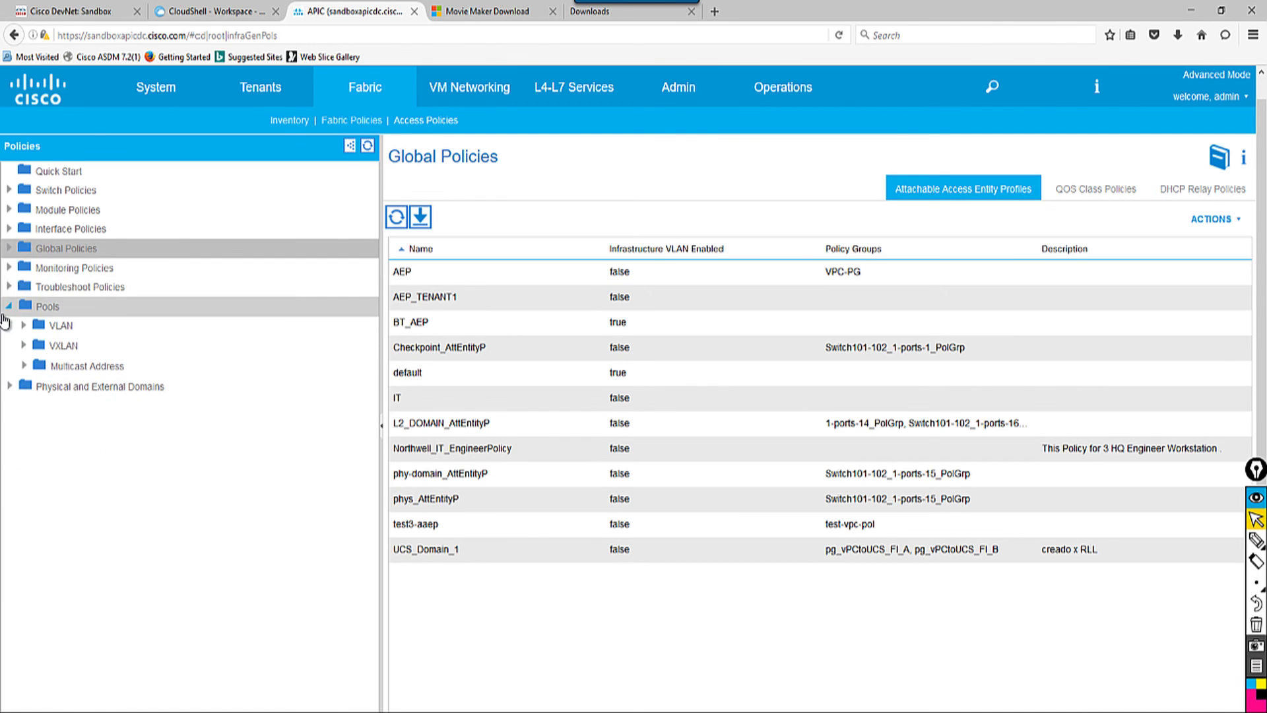
{"action": "left_click", "coordinate": [9, 287]}
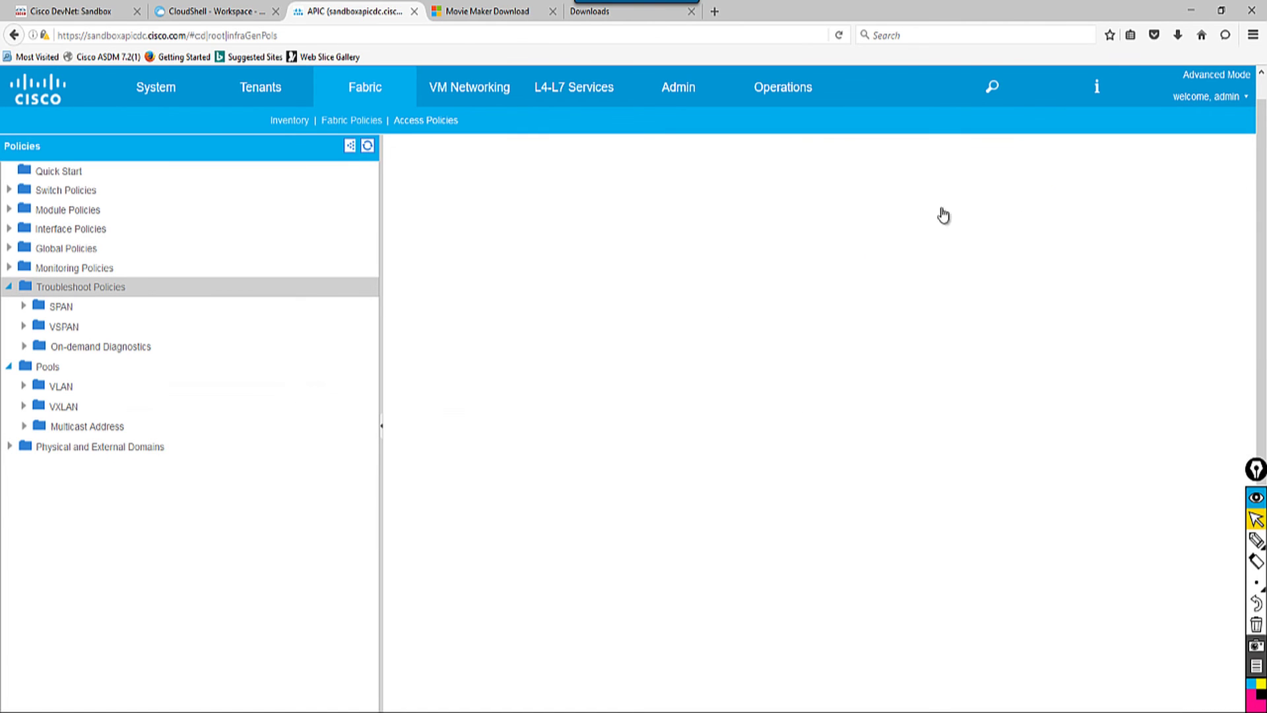
{"action": "left_click", "coordinate": [11, 291]}
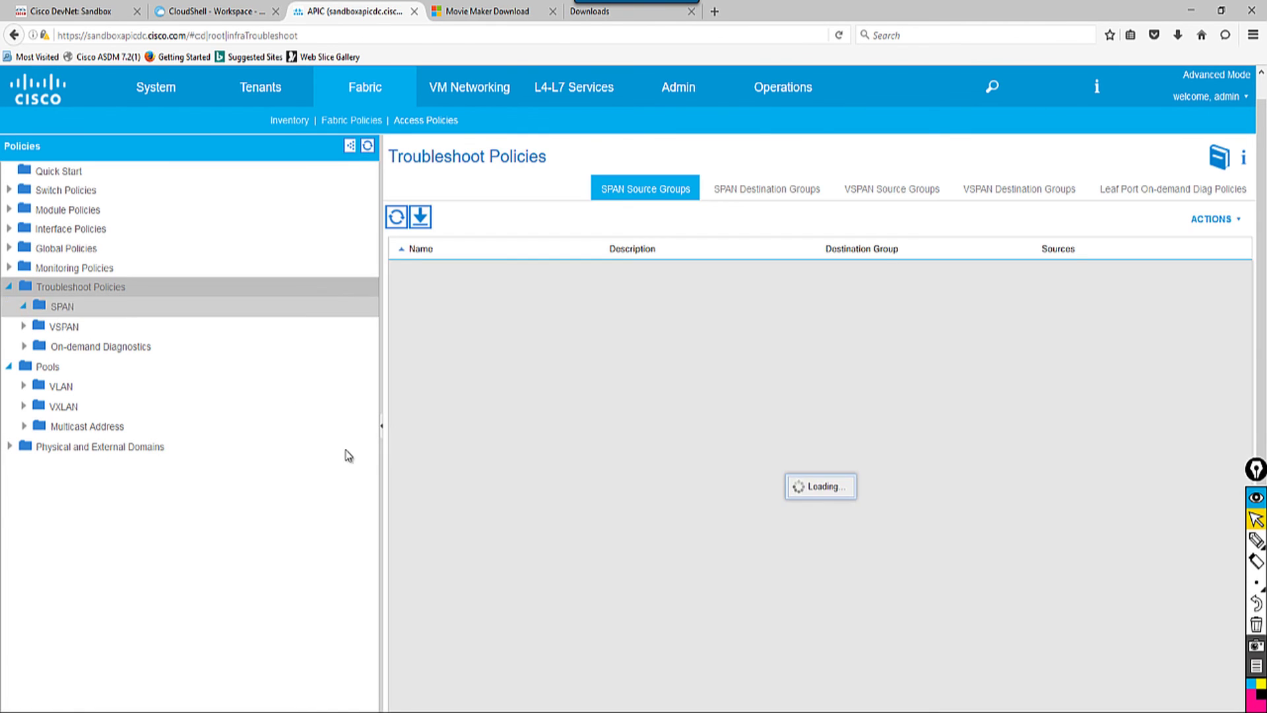